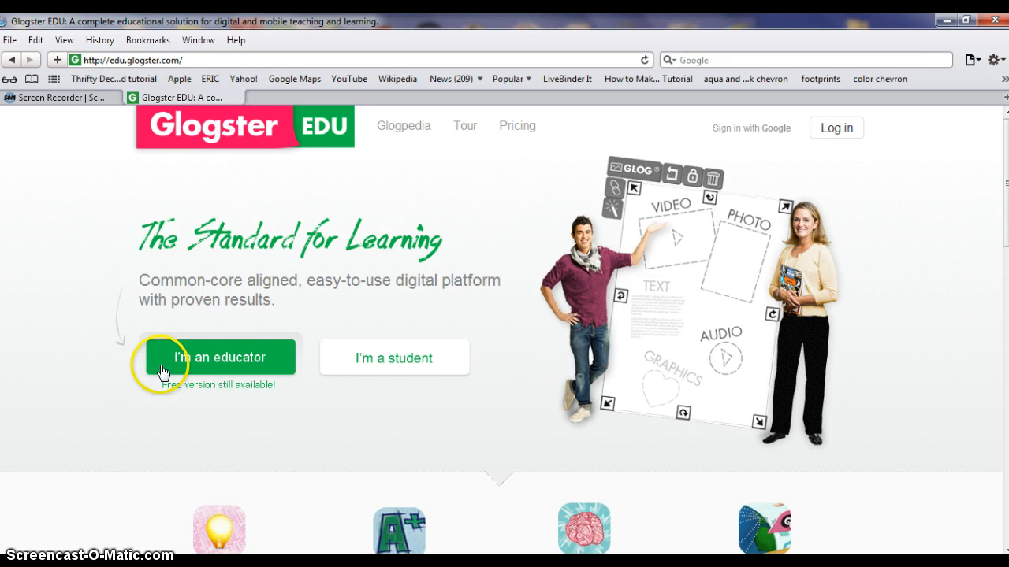
Open the educator registration page for the Glogster EDU free trial from the homepage and plan overview
click(228, 362)
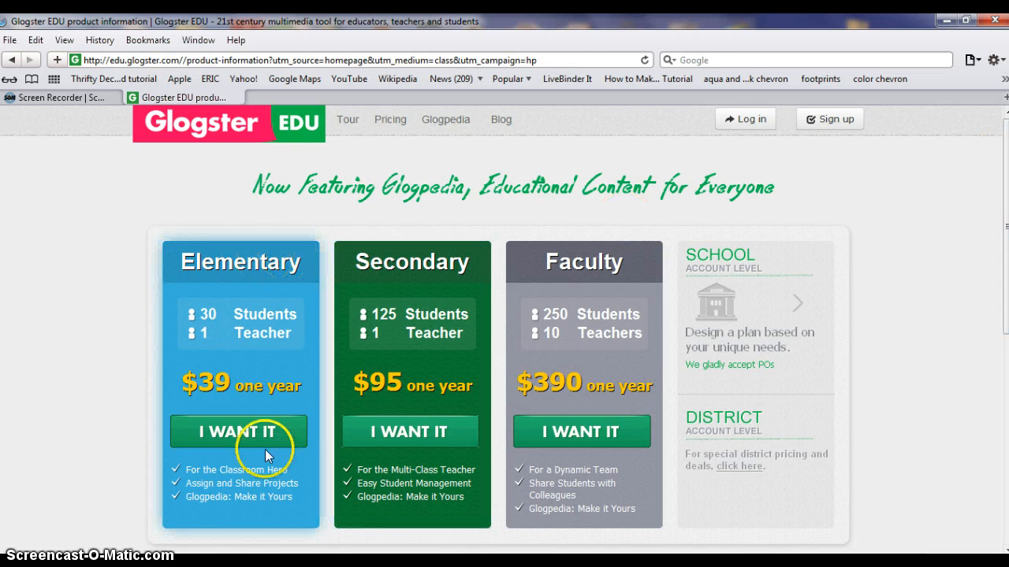
click(394, 427)
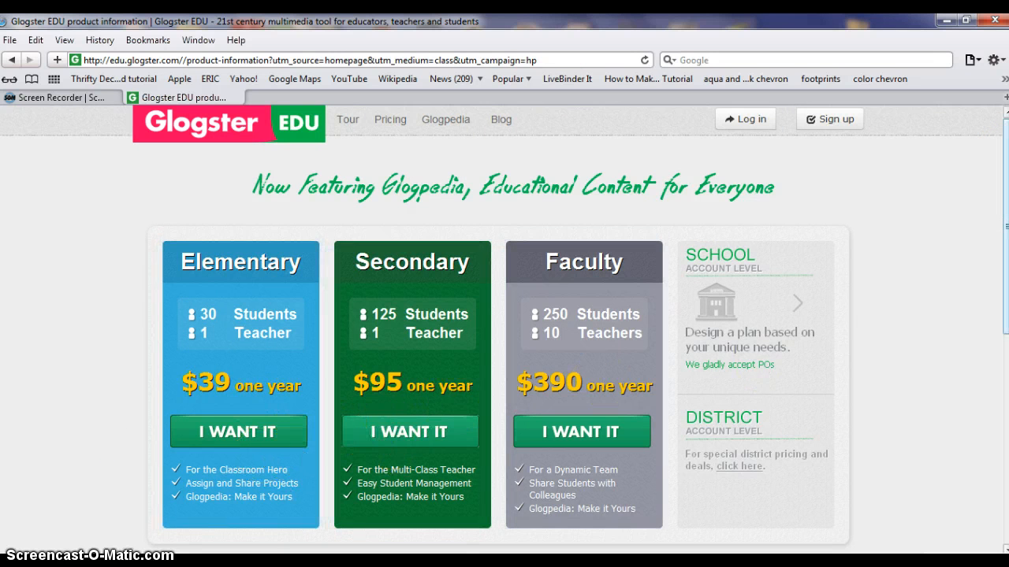
drag(1005, 158, 1005, 331)
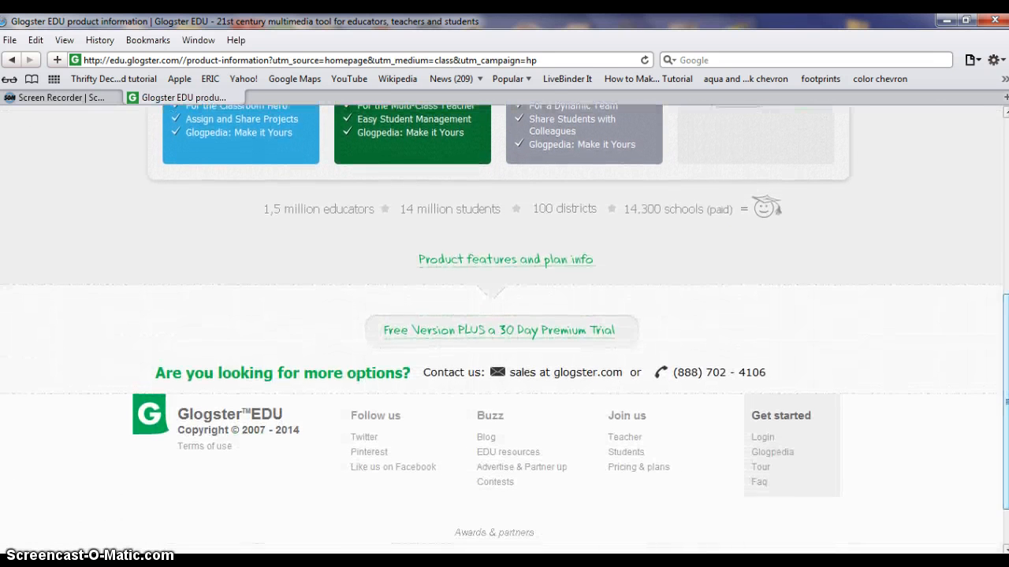
click(431, 339)
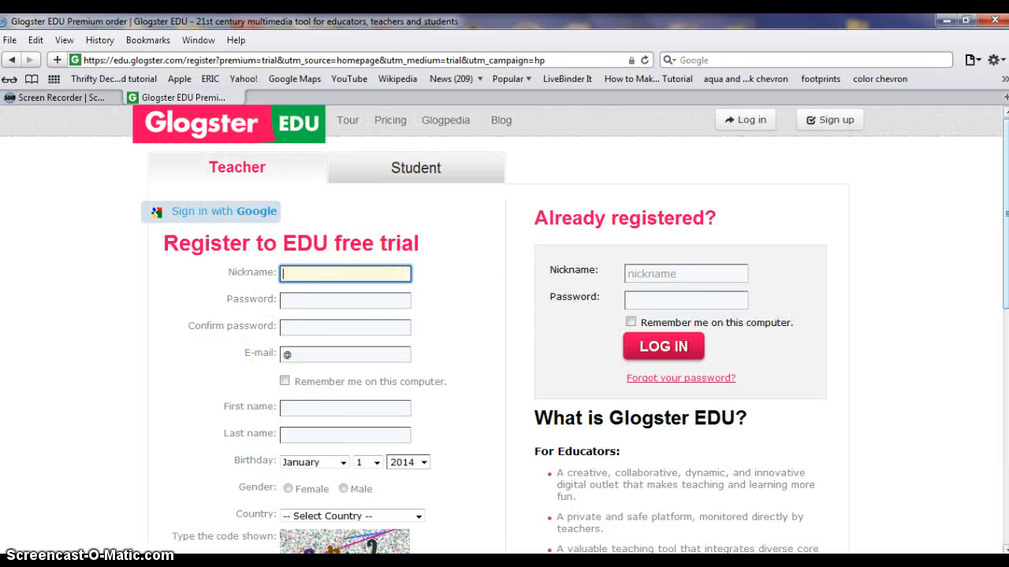
Log in to the existing educator account with its nickname and password
mouse_move(1006, 135)
mouse_down()
mouse_move(1005, 353)
mouse_move(1005, 130)
mouse_up()
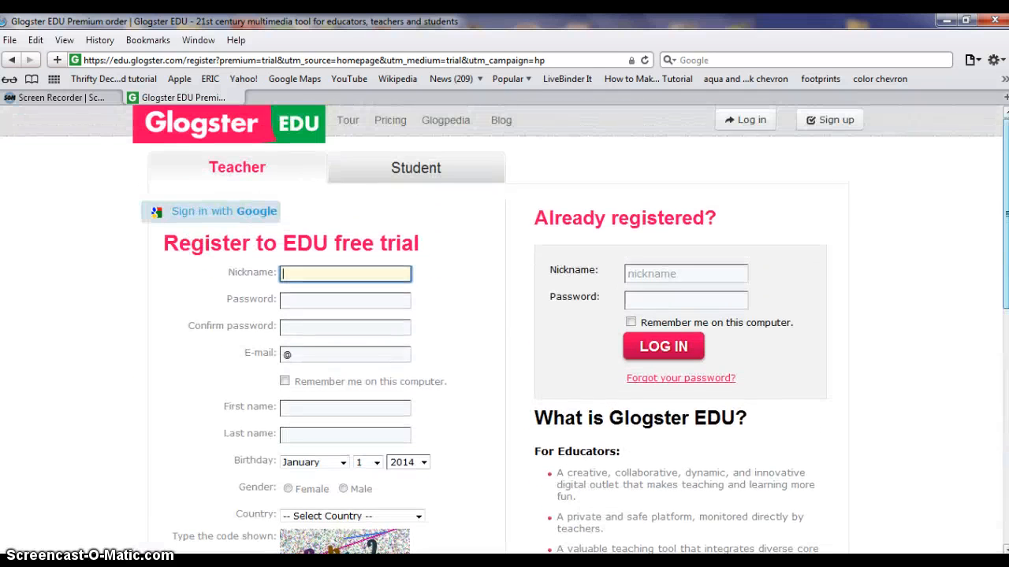
click(690, 273)
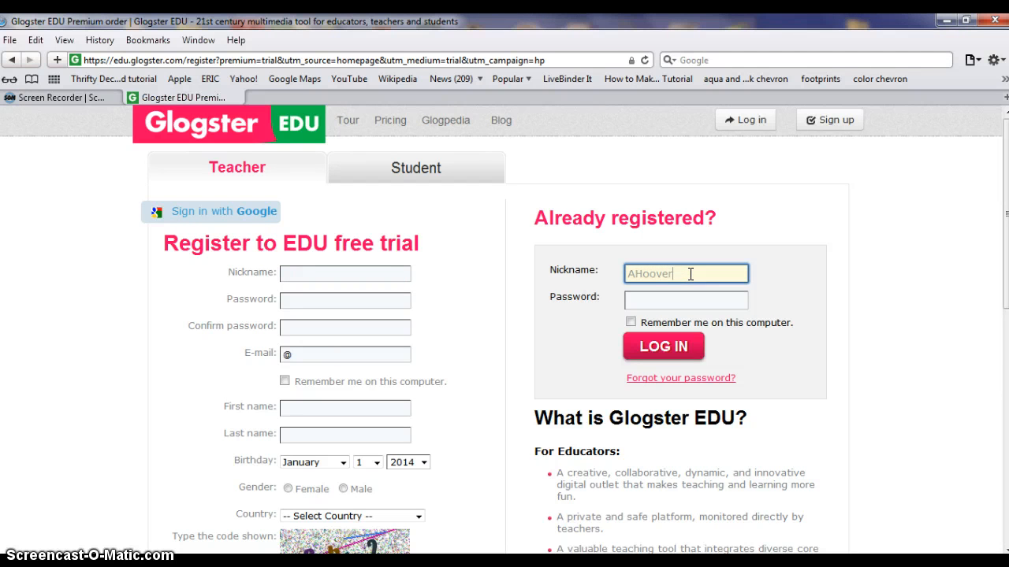
key(Tab)
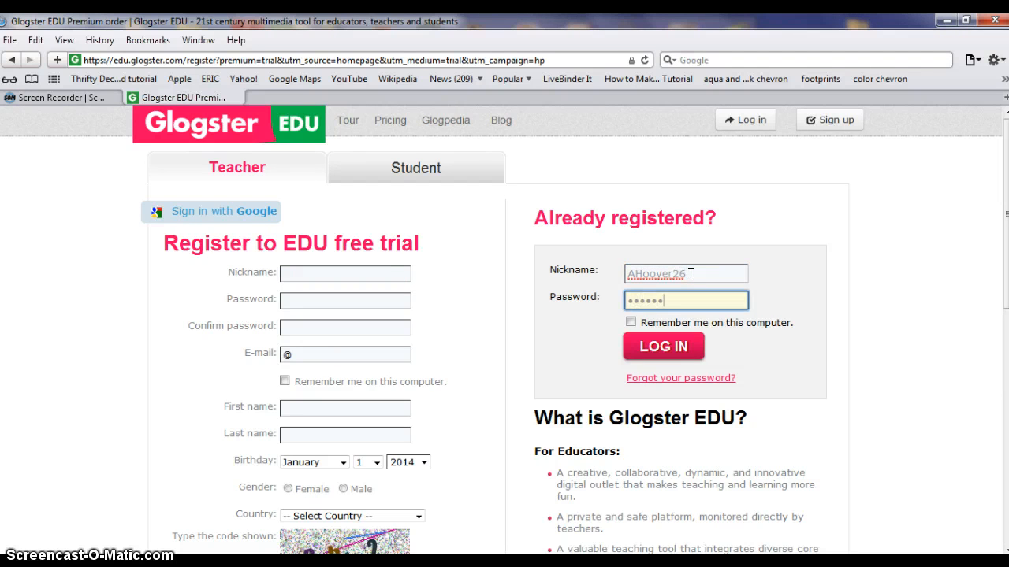
click(654, 345)
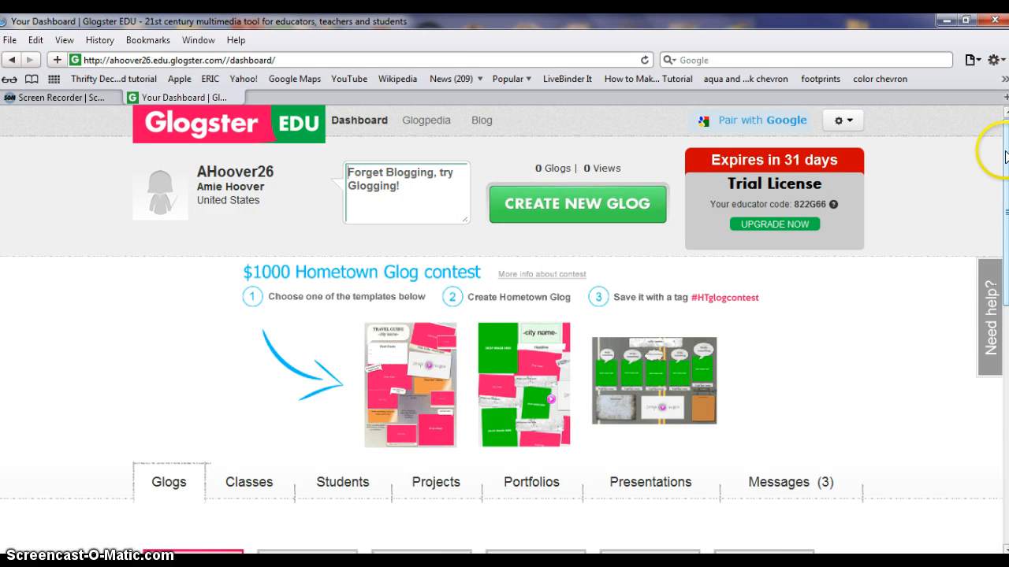
Go to the Classes section of the dashboard and bring up its class list
drag(1005, 152, 998, 266)
scroll(862, 266, down, 3)
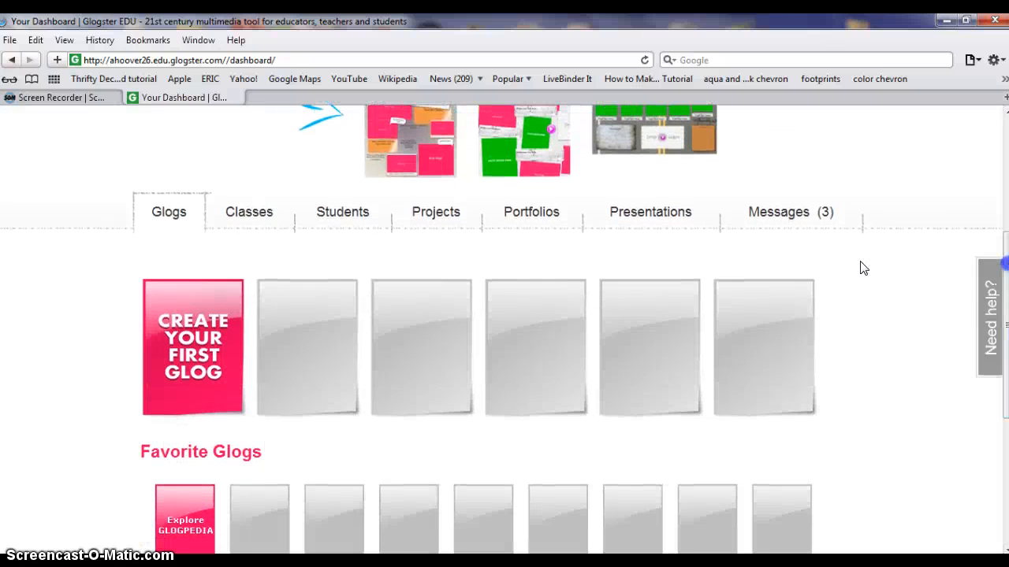
click(249, 212)
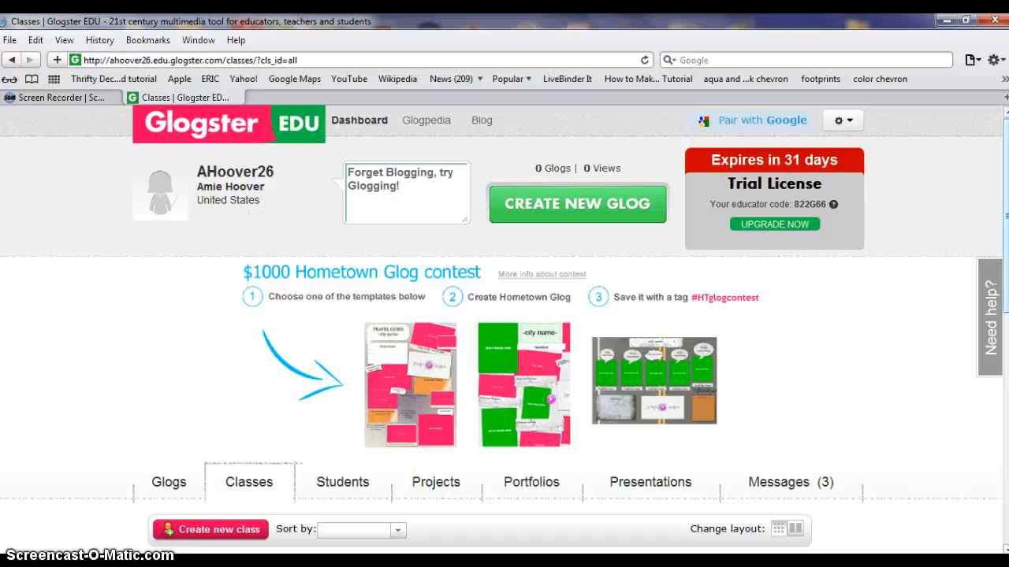
drag(1005, 221, 999, 354)
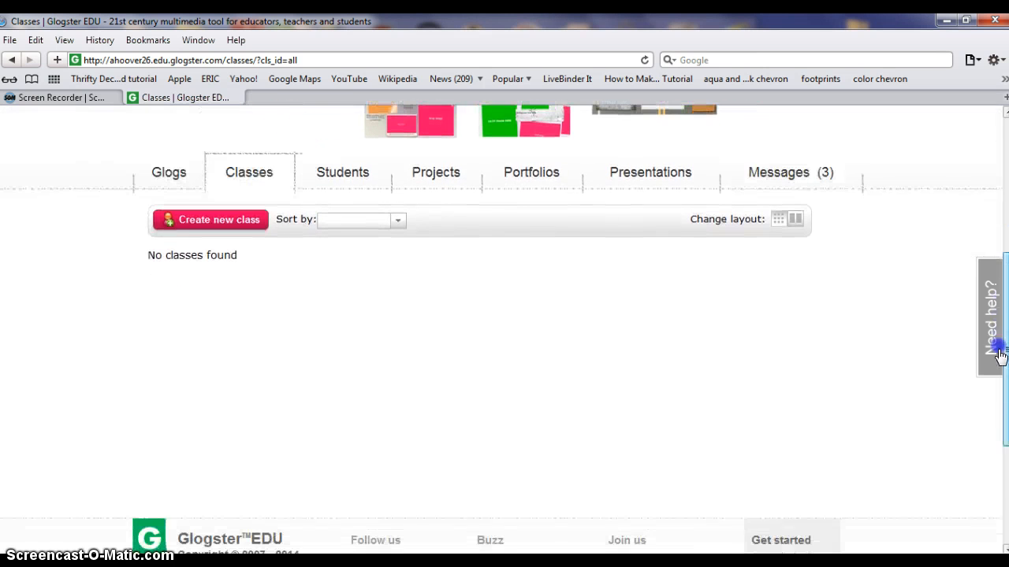
Create a class named with the teacher's title and surname plus "3rd Grade", described as "3rd Grade", and save it
click(211, 222)
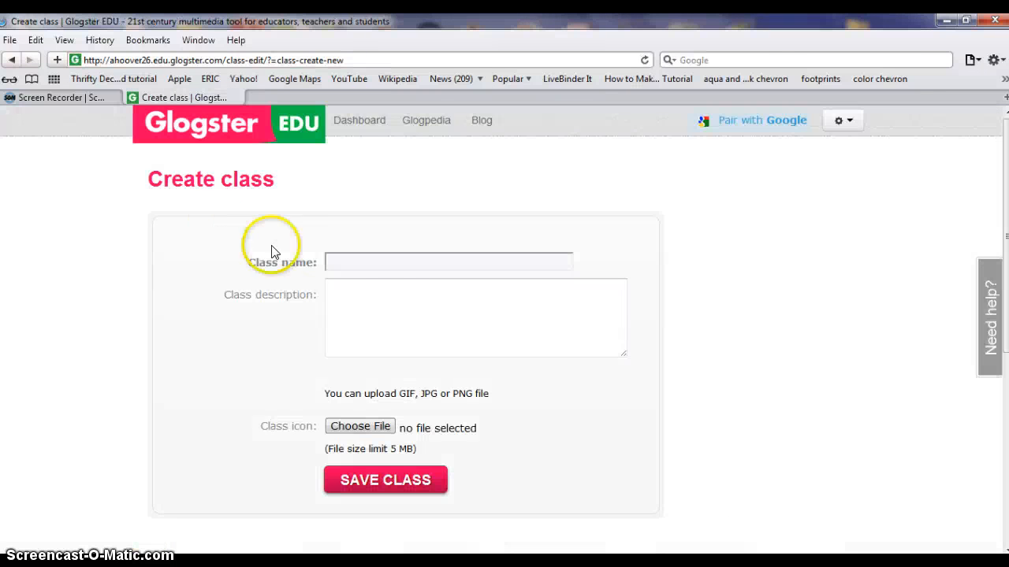
click(387, 264)
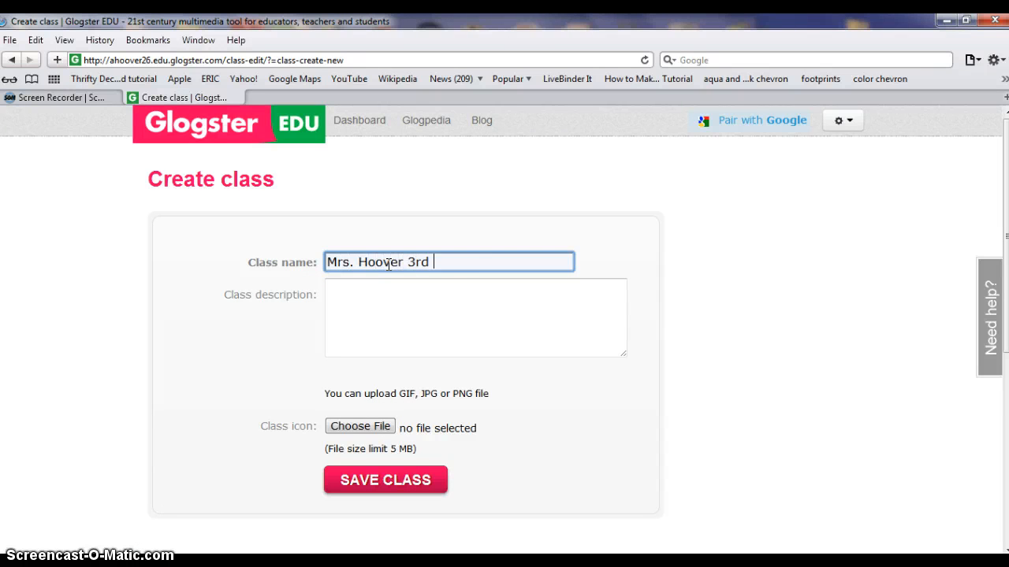
click(383, 293)
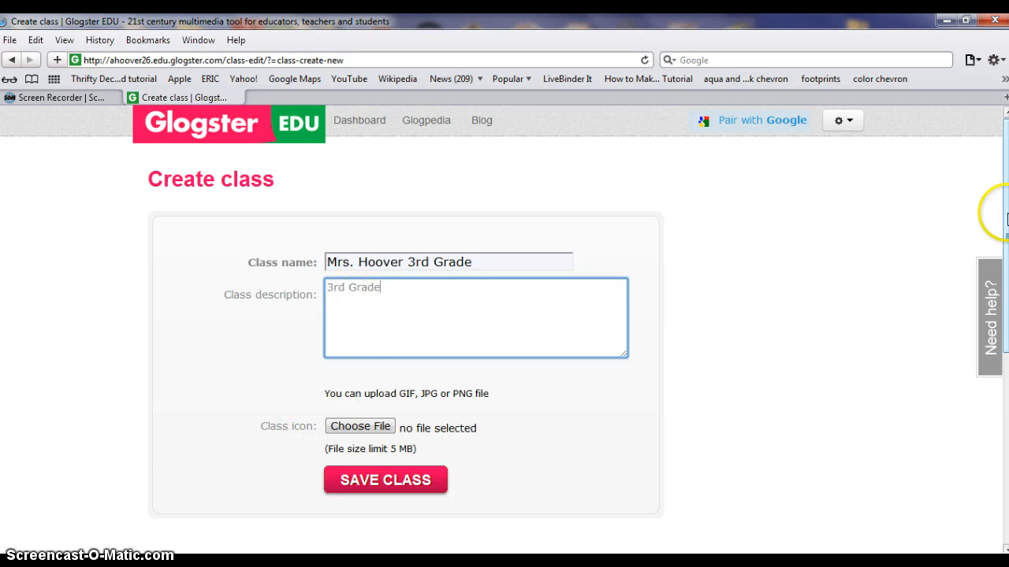
drag(1006, 223, 999, 270)
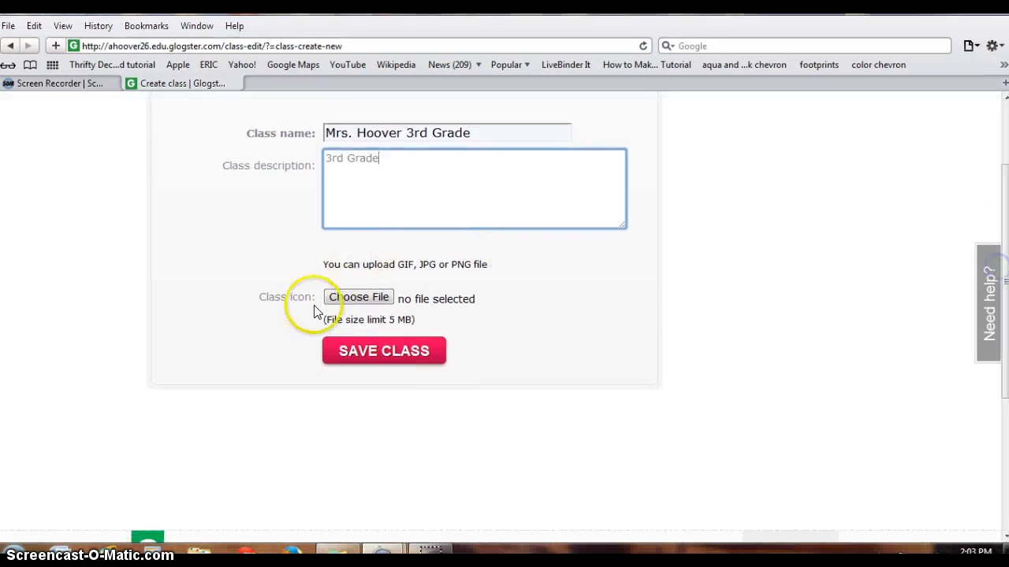
click(384, 353)
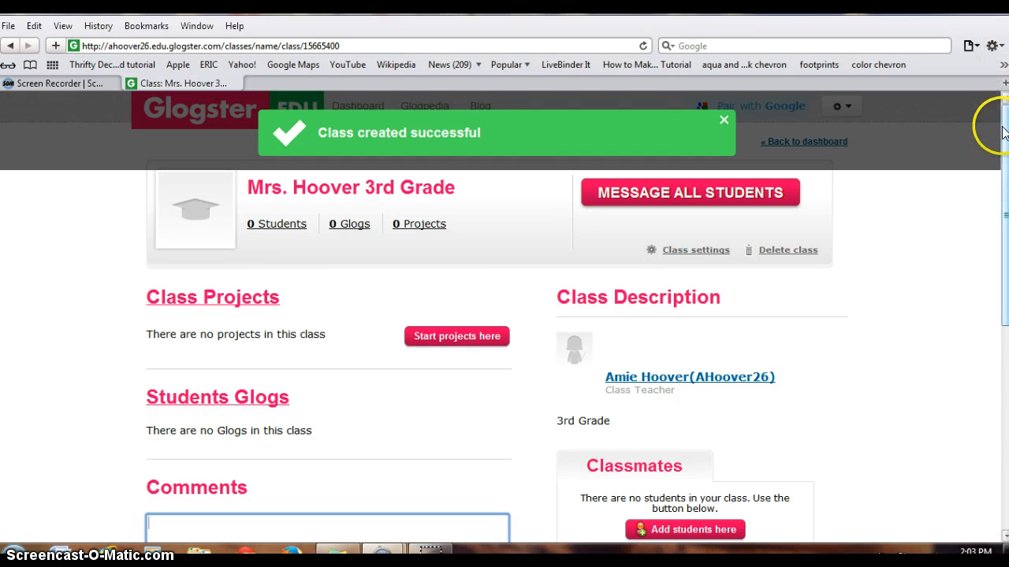
Open the student assignment page of the new class and examine the student lists and instructions
drag(1002, 130, 993, 212)
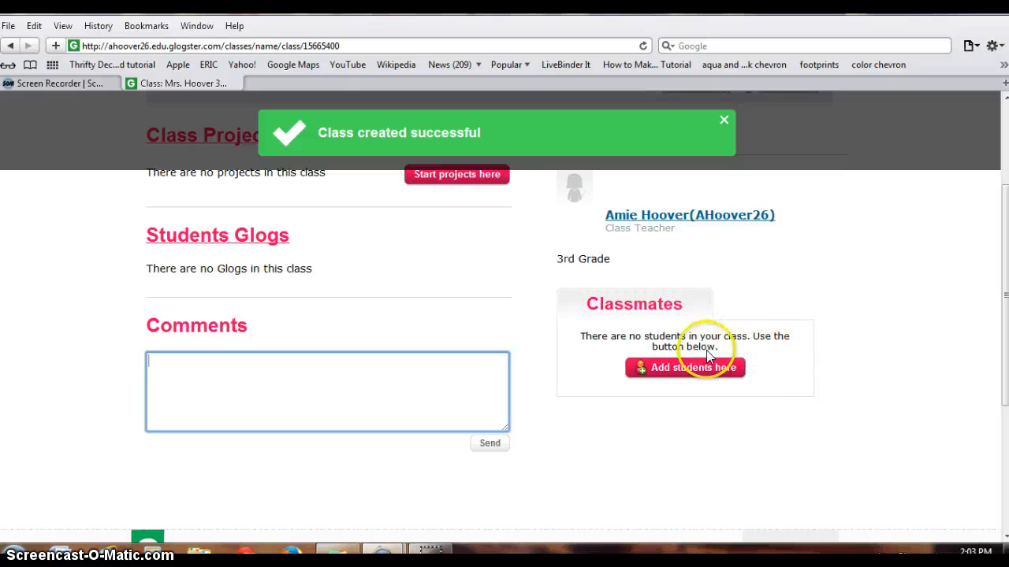
click(688, 368)
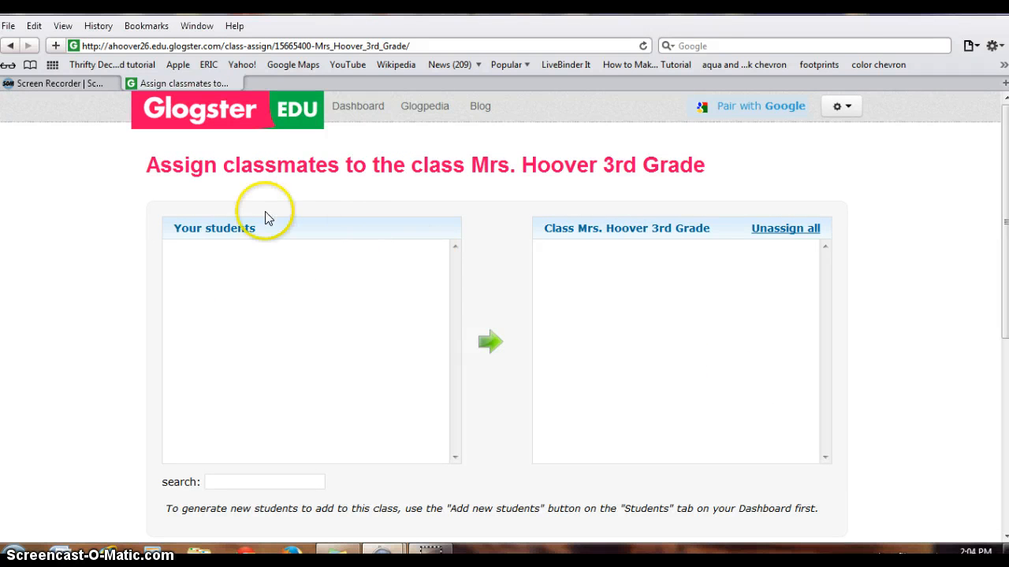
click(193, 269)
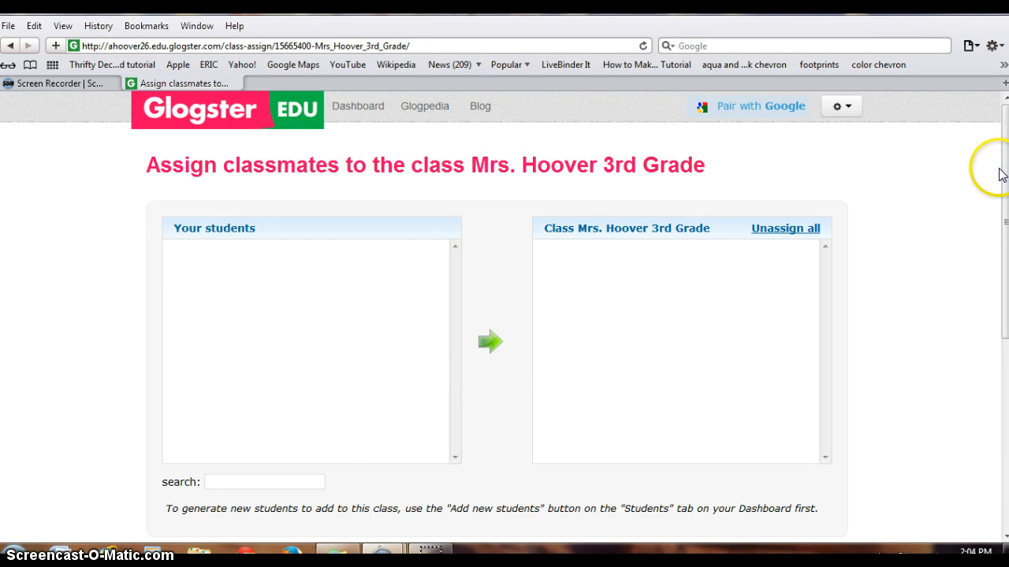
mouse_move(1003, 167)
mouse_down()
mouse_move(1004, 250)
mouse_move(1006, 205)
mouse_up()
click(302, 234)
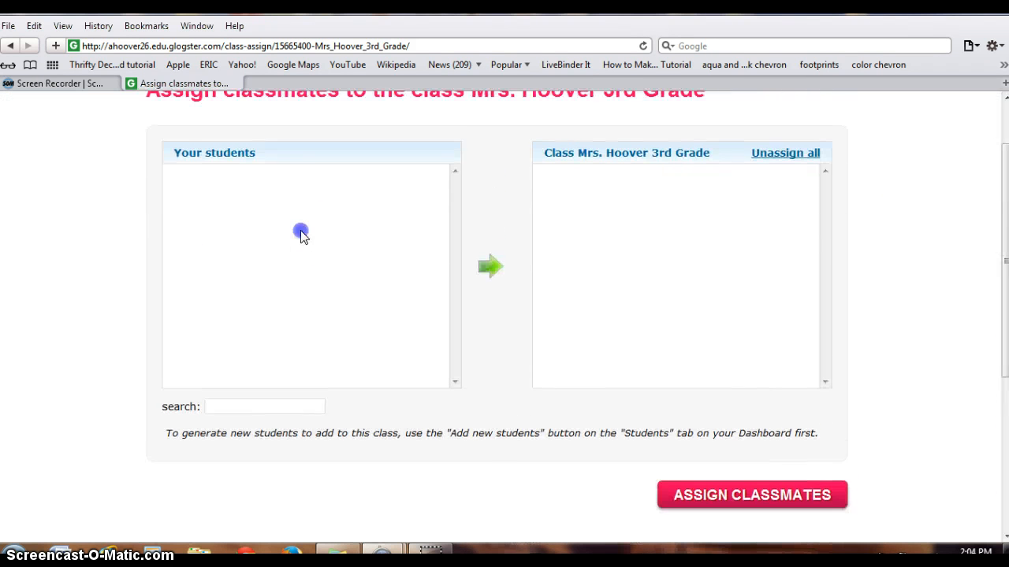
click(286, 189)
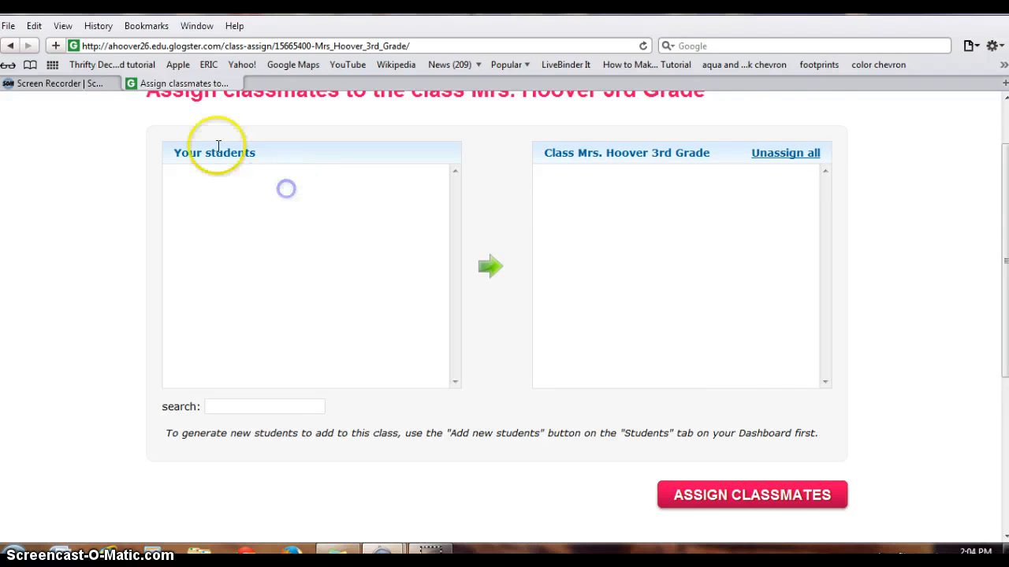
mouse_move(1004, 268)
mouse_down()
mouse_move(1005, 343)
mouse_move(1006, 223)
mouse_move(995, 244)
mouse_move(991, 213)
mouse_move(1003, 265)
mouse_up()
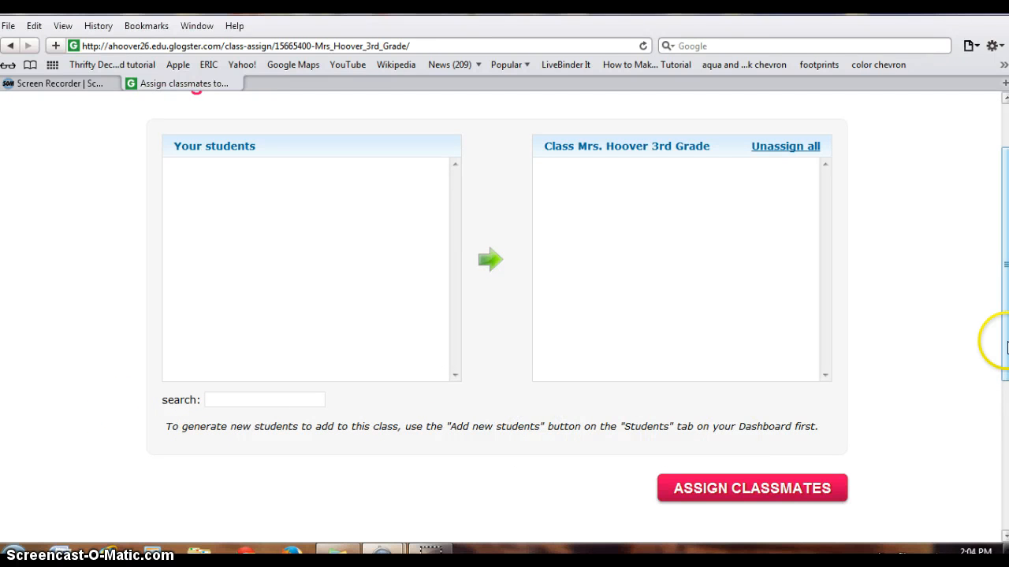
drag(1005, 345, 1004, 288)
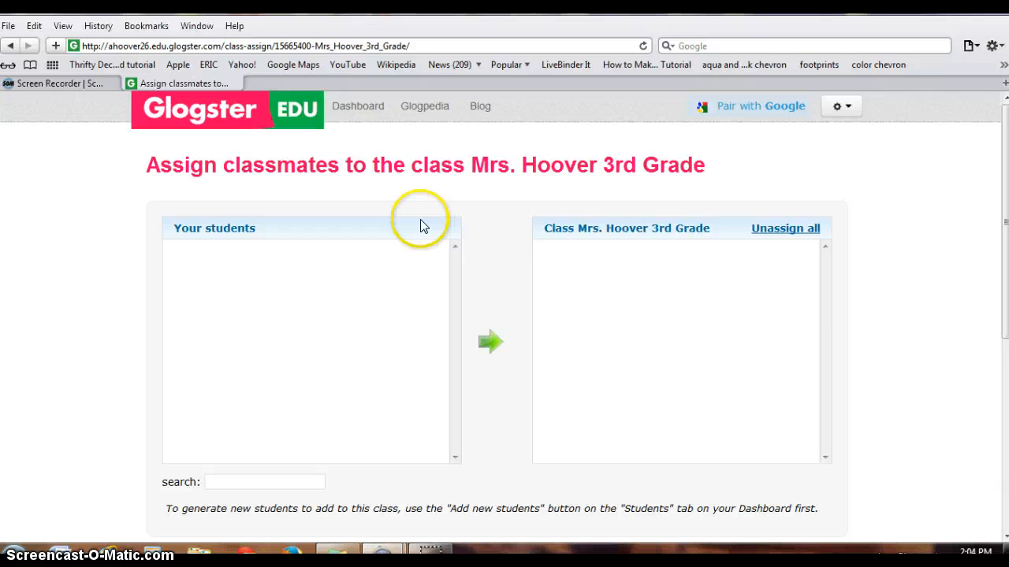
Return to the dashboard and open its Students section to reach the option for adding students
click(353, 106)
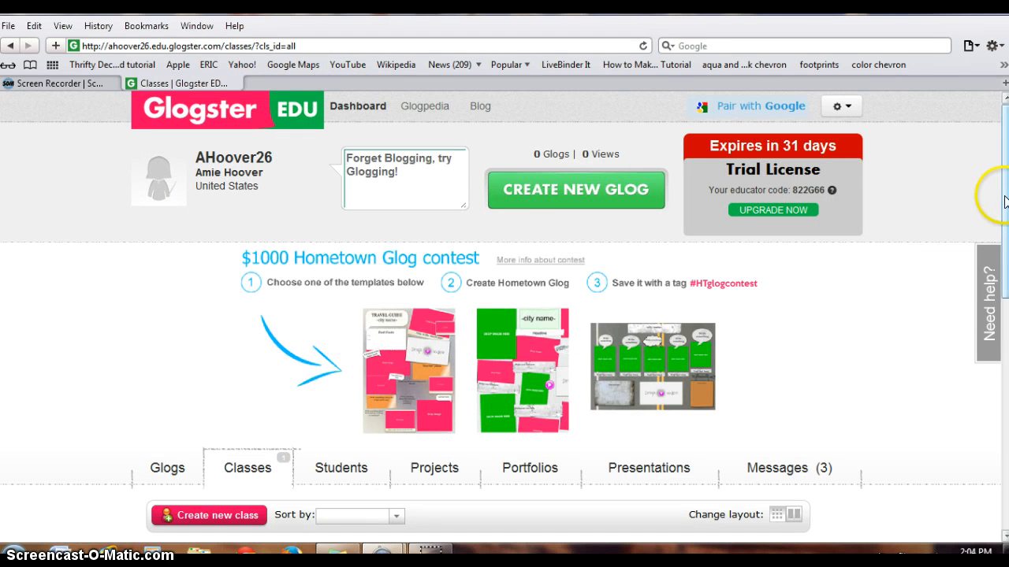
scroll(1004, 201, down, 3)
click(343, 231)
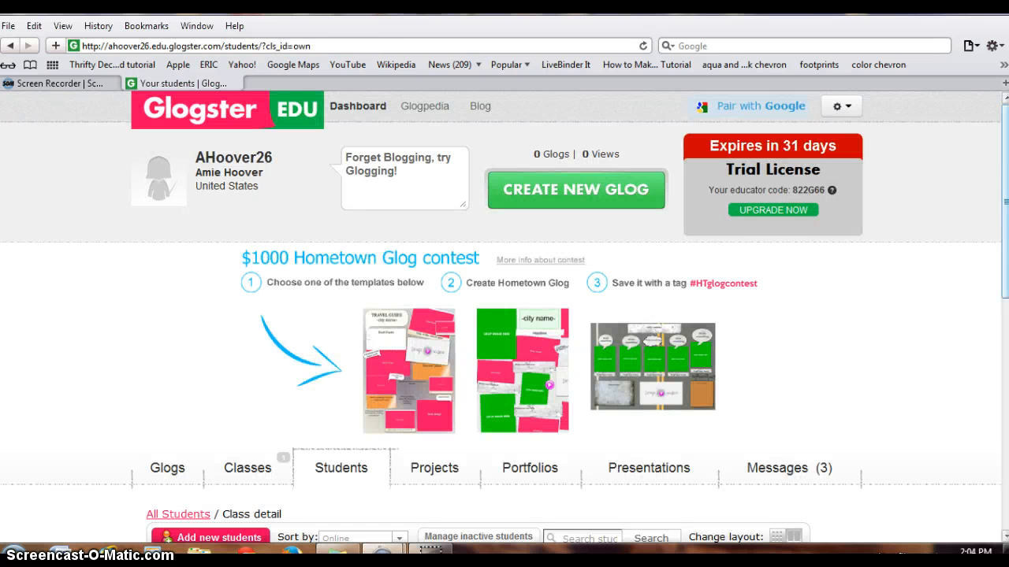
scroll(1004, 184, down, 3)
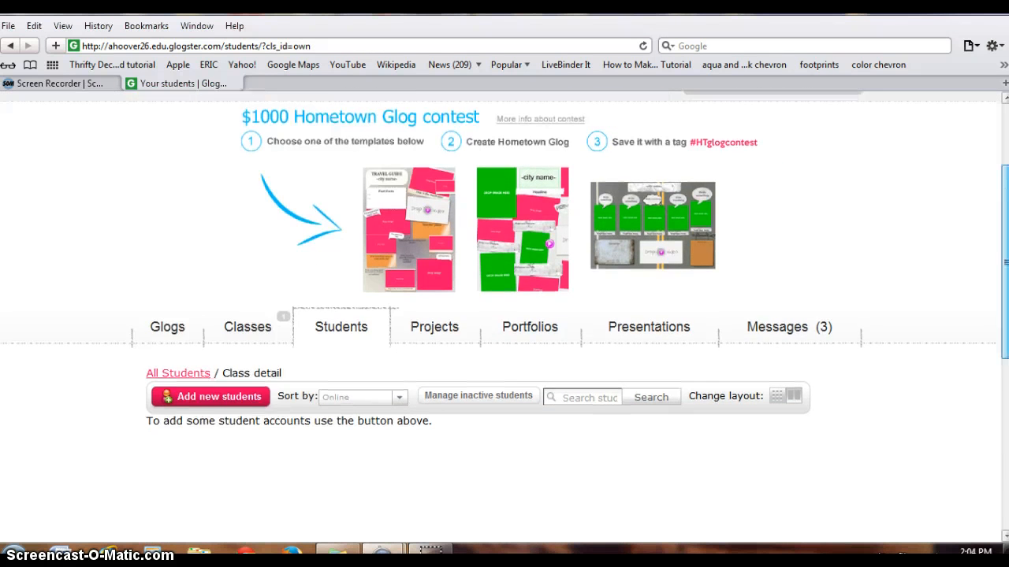
scroll(157, 338, down, 1)
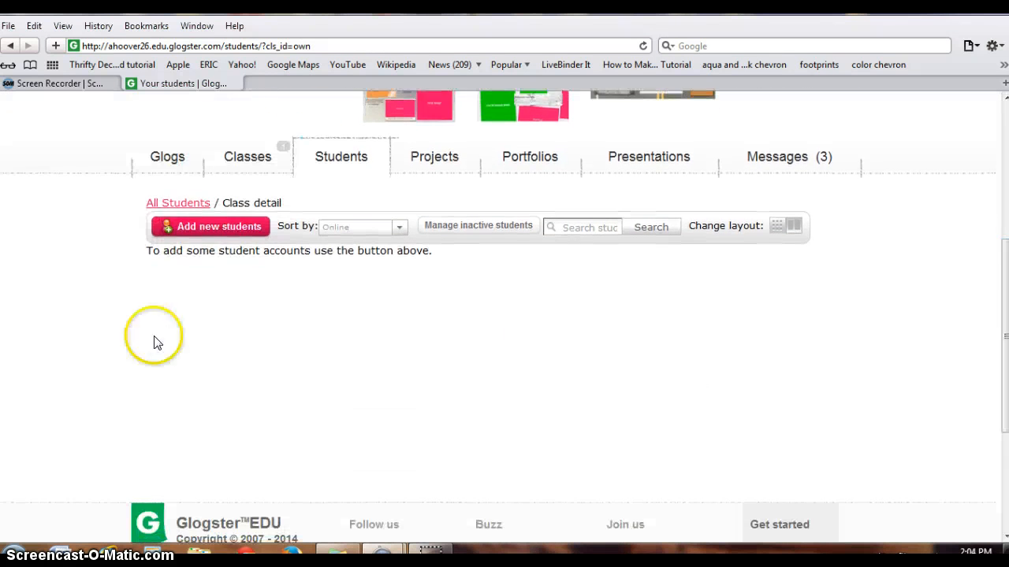
Have Glogster create 2 new student accounts with random usernames
click(203, 231)
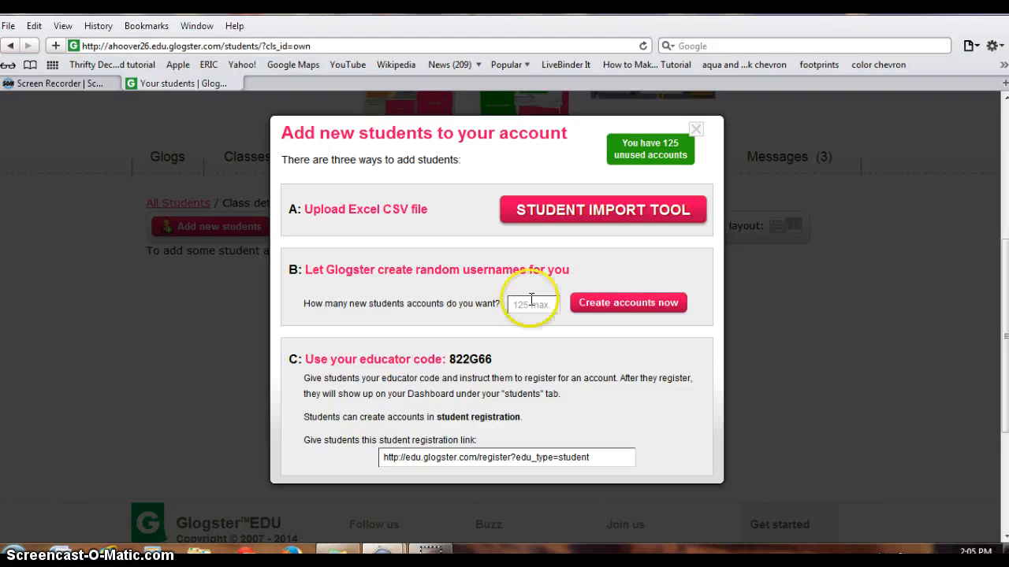
text(2)
click(615, 304)
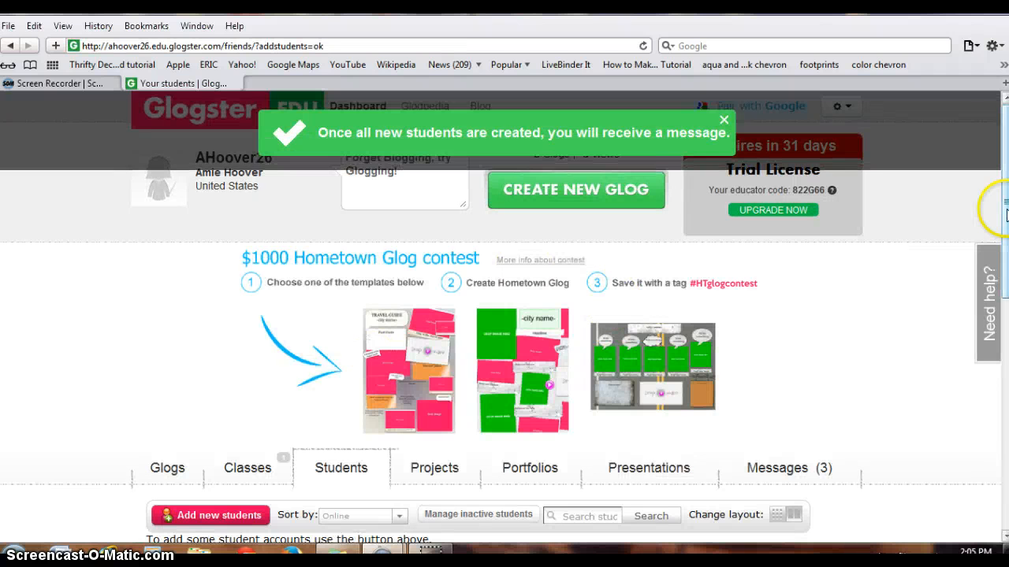
Add another batch of student accounts using Glogster's random usernames
drag(1006, 211, 1005, 331)
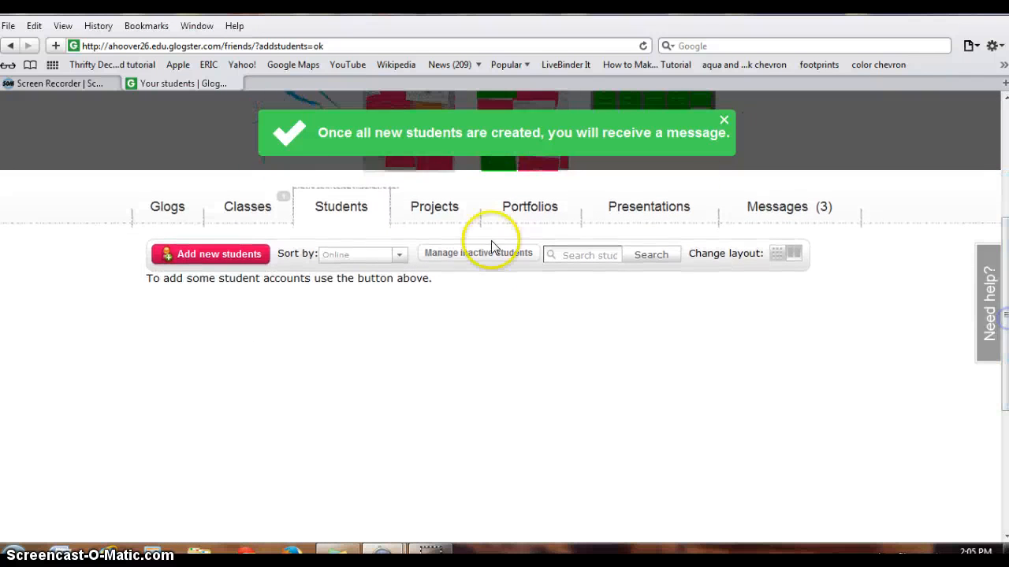
click(213, 256)
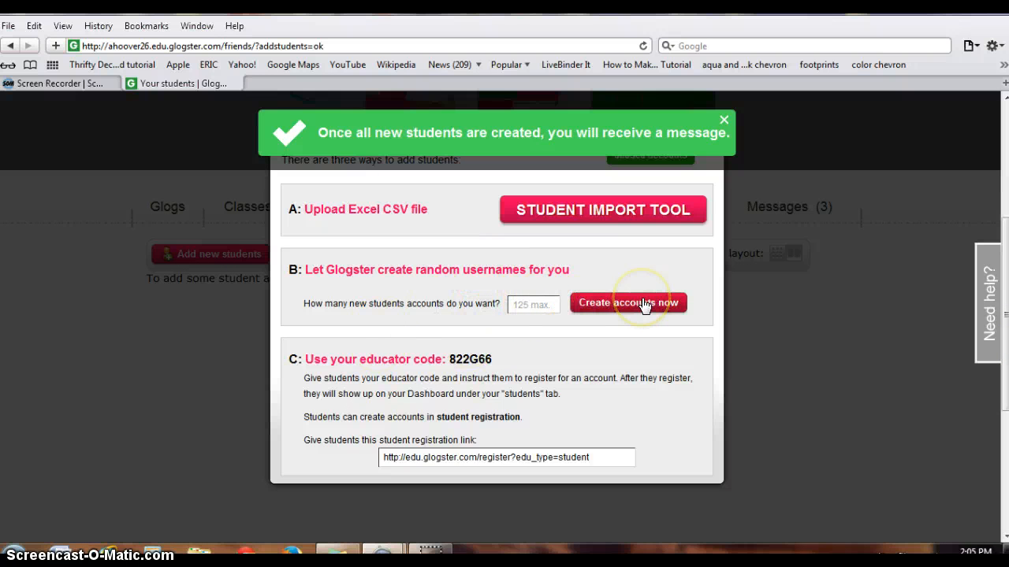
click(549, 292)
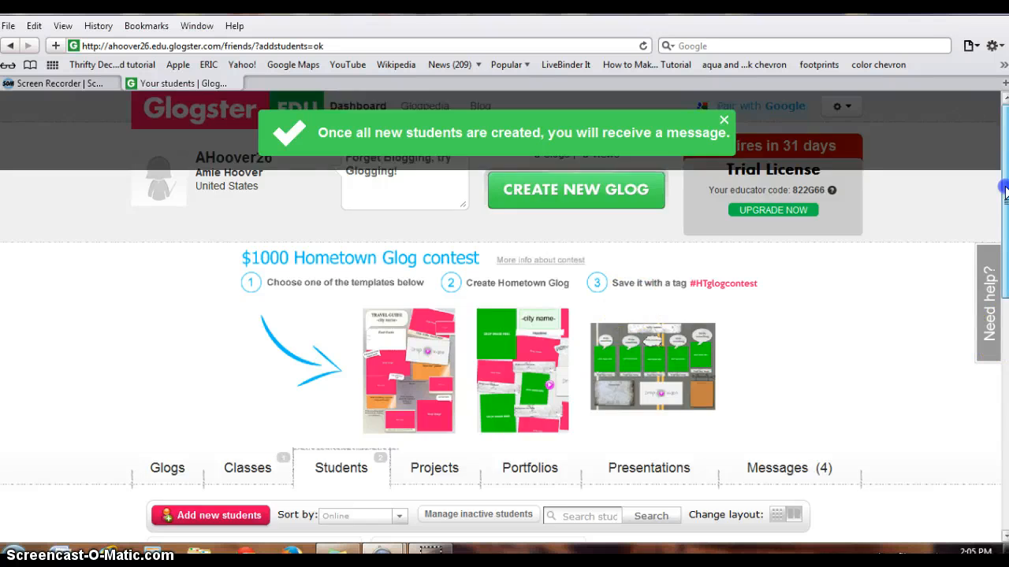
Look over the generated student accounts and return to the Classes section
drag(1006, 169, 1007, 242)
drag(1005, 313, 1004, 320)
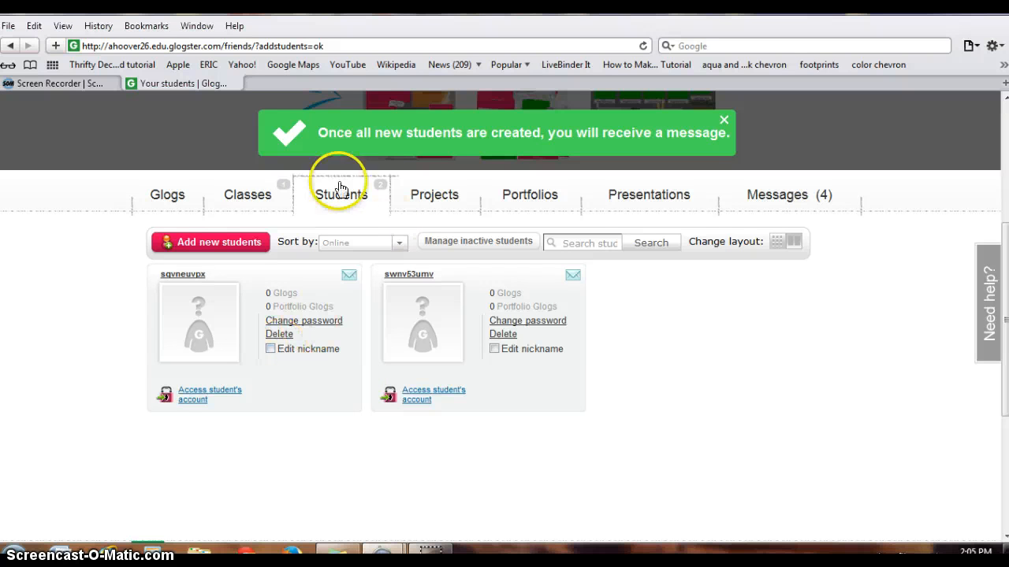
scroll(793, 225, up, 1)
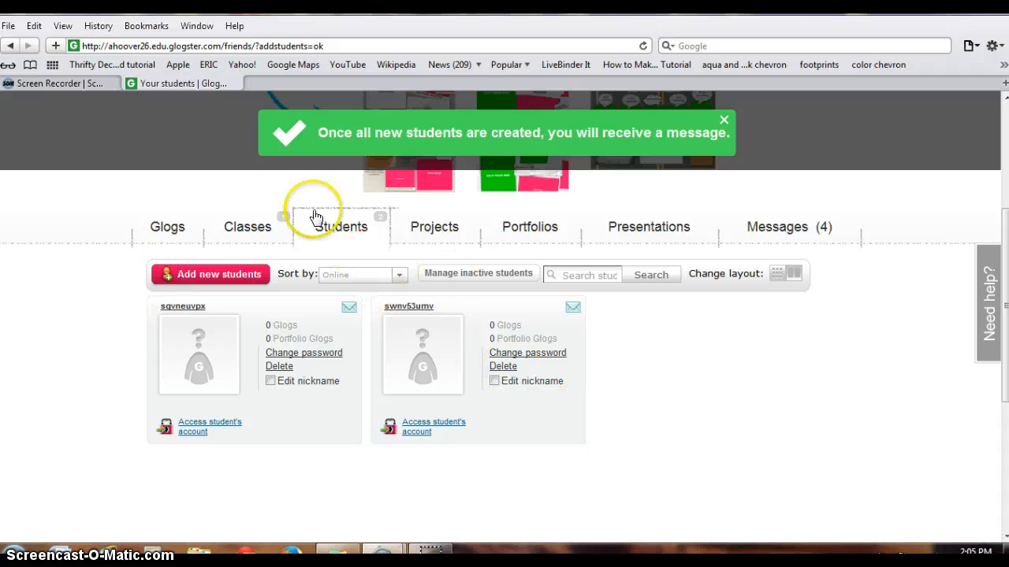
click(242, 229)
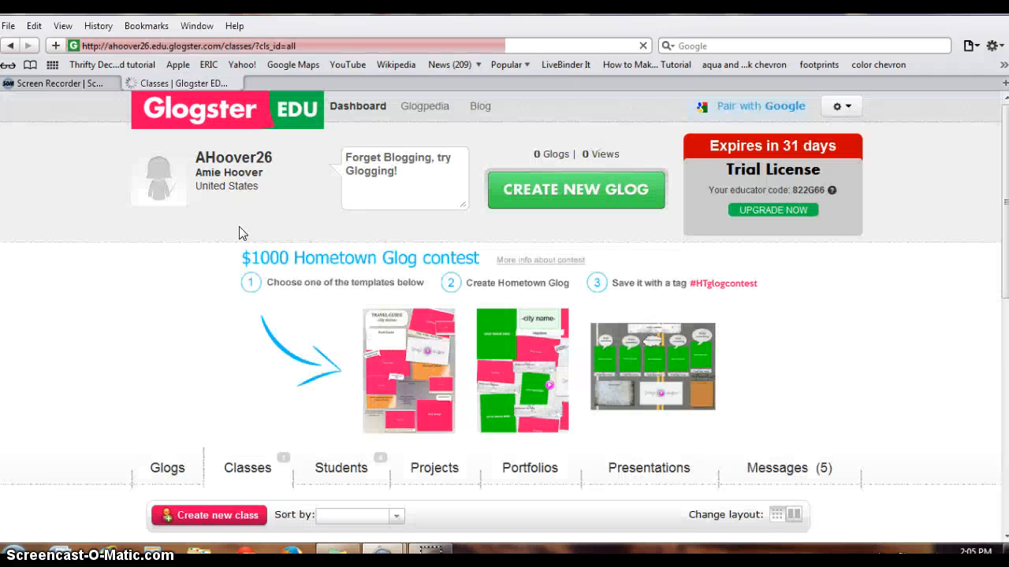
Open the 3rd grade class and start adding students to it as classmates
scroll(1005, 258, down, 4)
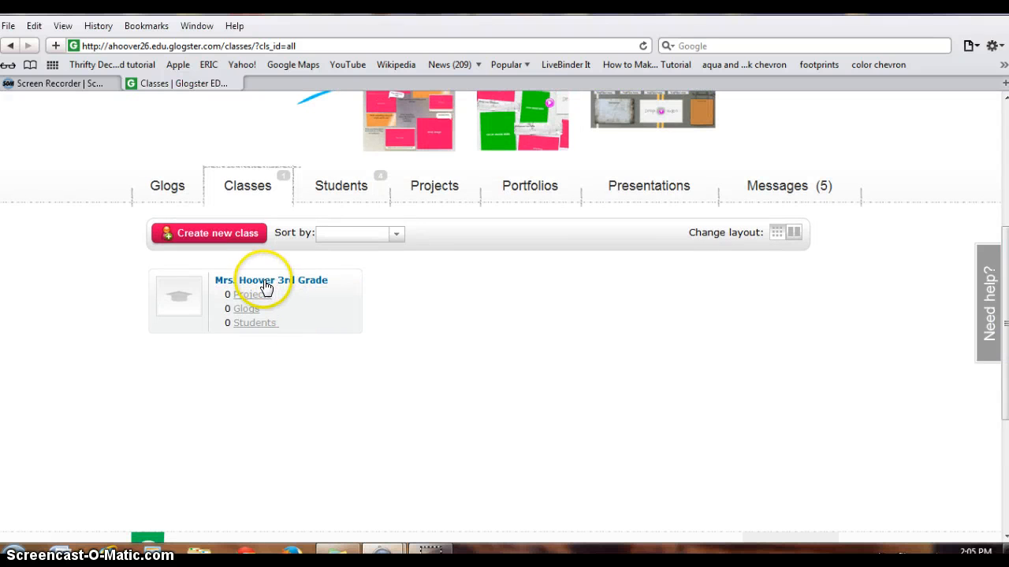
click(264, 282)
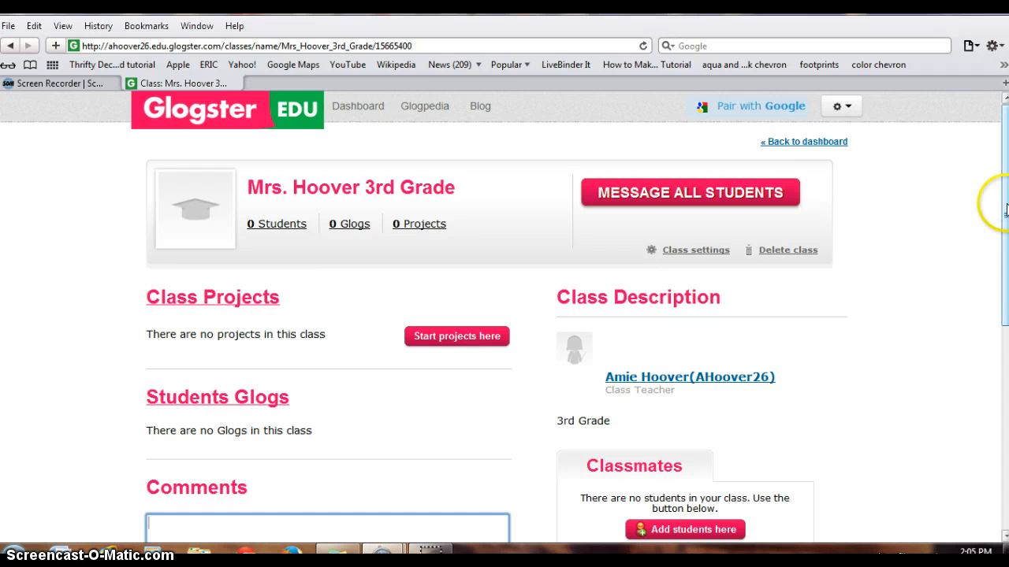
drag(1006, 209, 1002, 339)
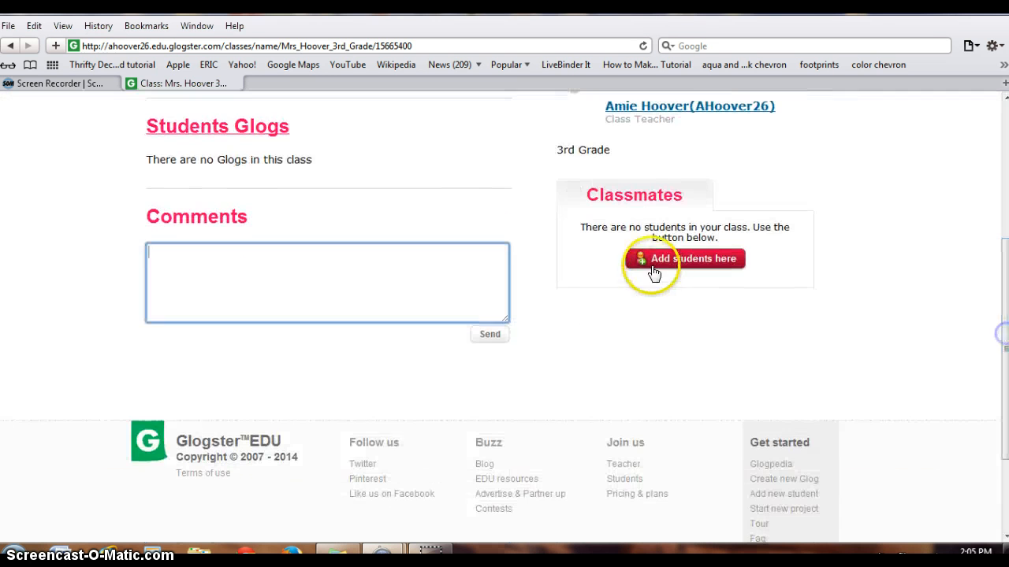
click(653, 266)
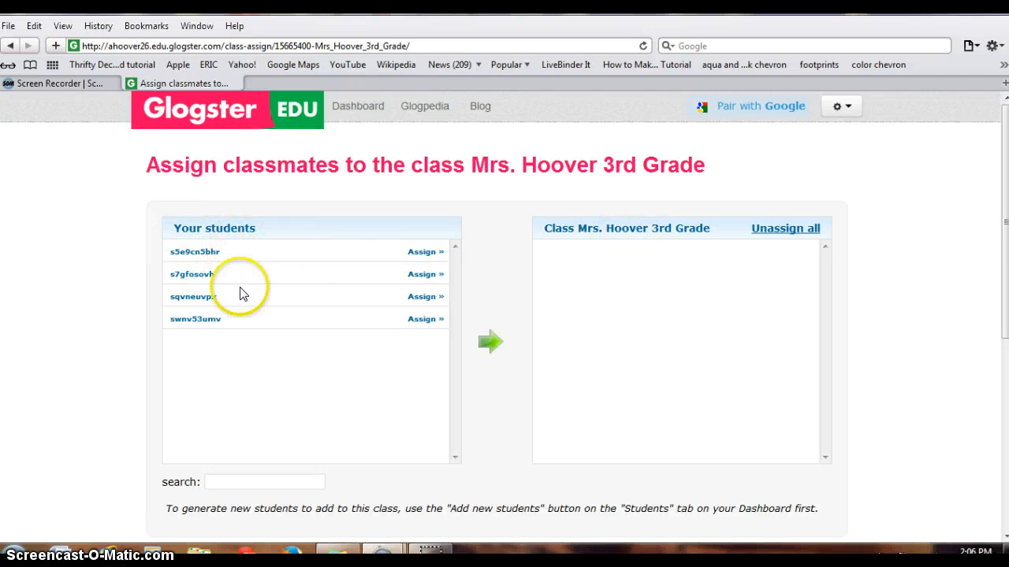
Assign all four generated student accounts to the 3rd grade class and submit the assignment
click(423, 298)
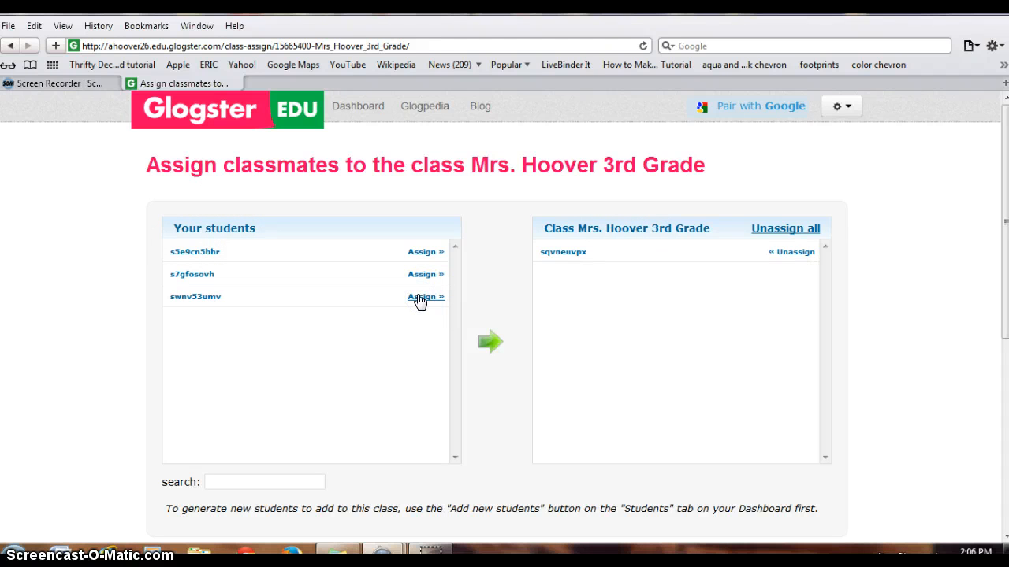
click(420, 297)
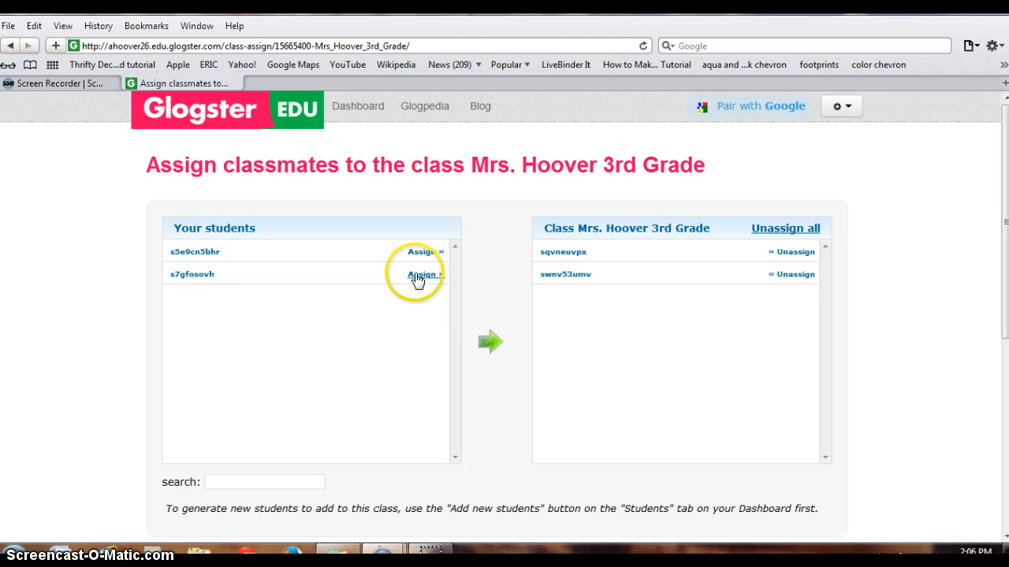
click(417, 281)
click(422, 253)
drag(1004, 254, 1004, 337)
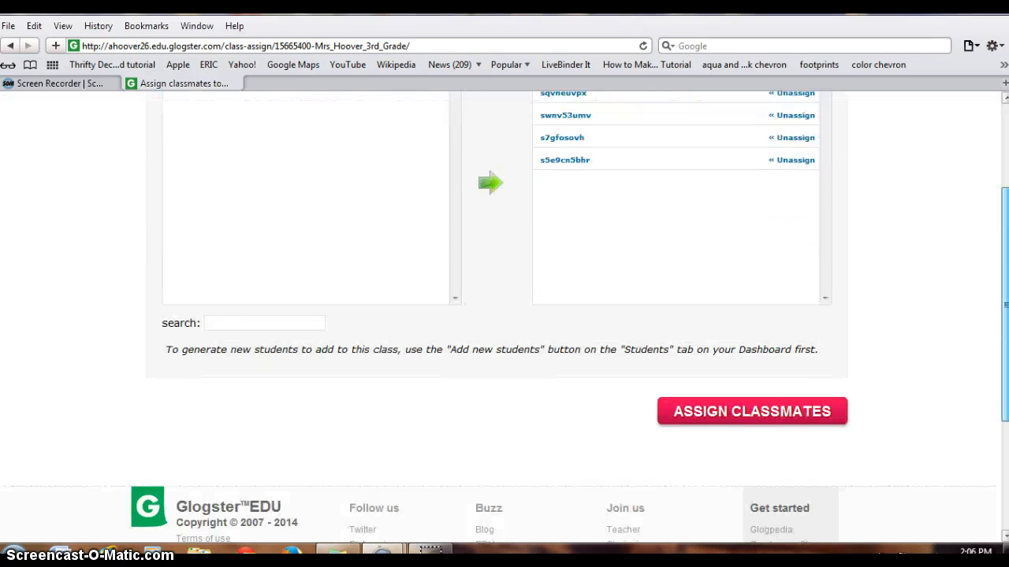
scroll(871, 338, down, 2)
click(725, 363)
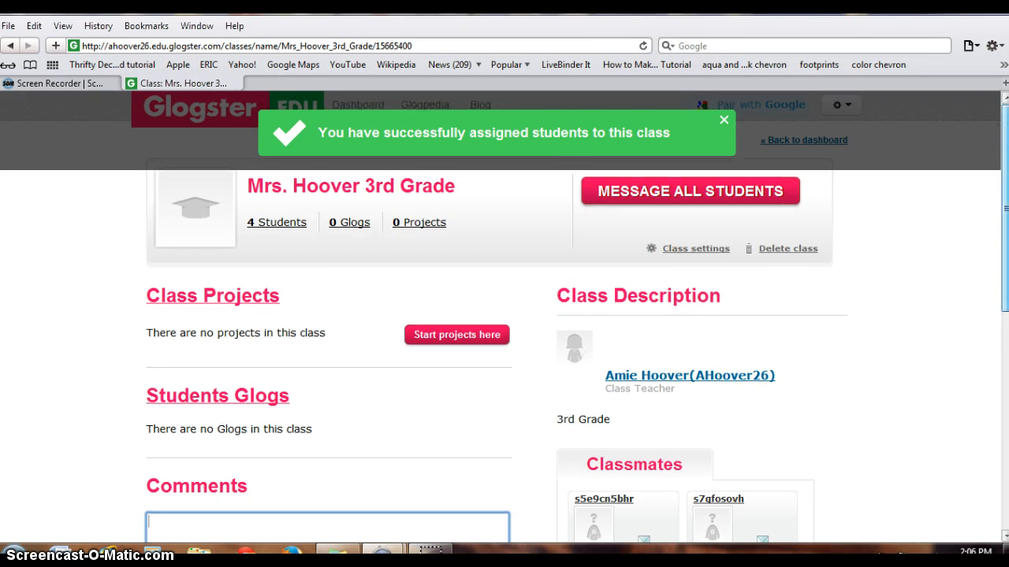
Dismiss the class assignment message and return to the dashboard
mouse_move(1005, 201)
mouse_down()
mouse_move(1004, 306)
mouse_move(1005, 186)
mouse_up()
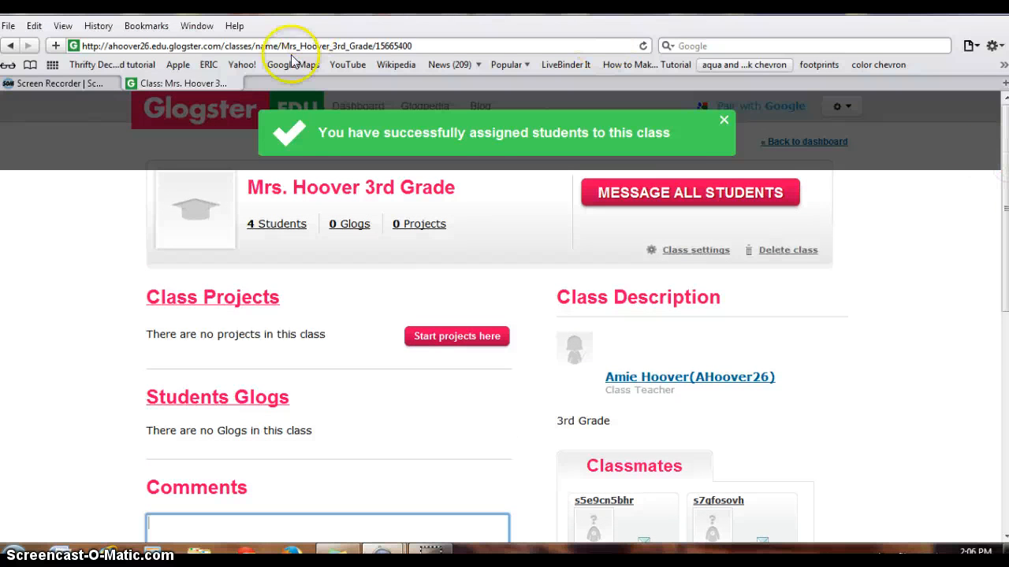
click(722, 119)
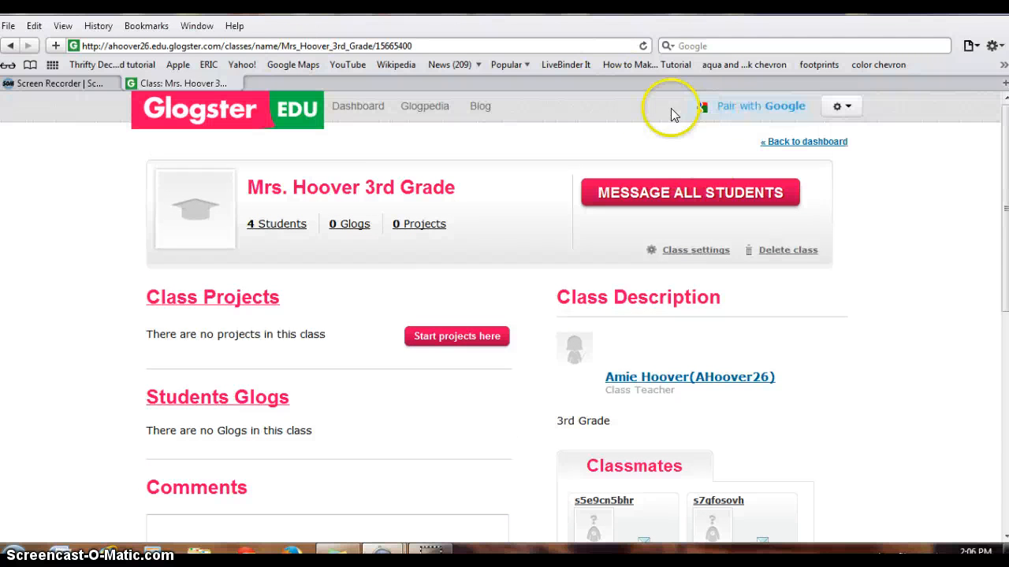
click(355, 111)
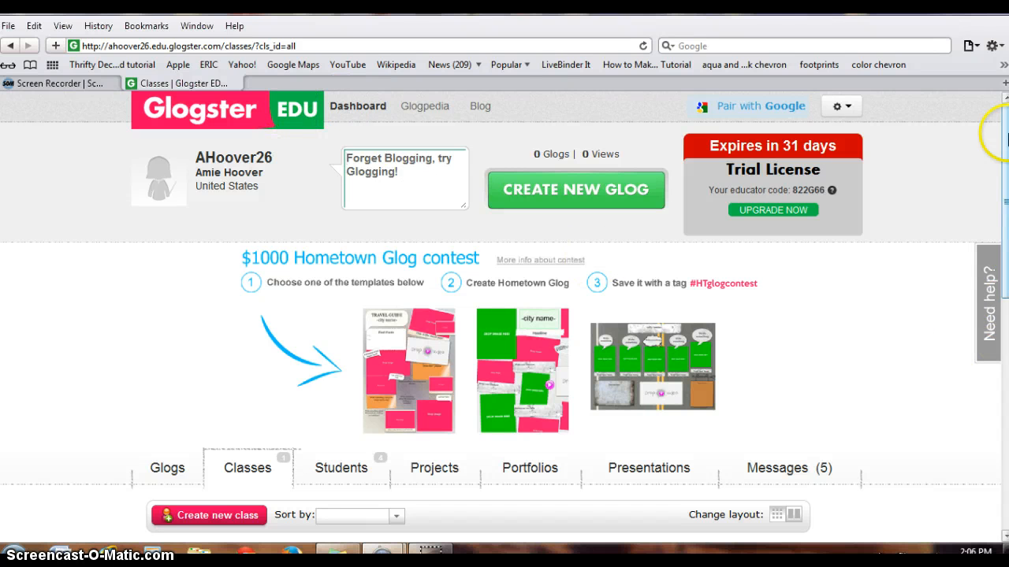
Open the dashboard's Glogs section and bring the option for creating a first glog into view
mouse_move(1005, 134)
mouse_down()
mouse_move(1005, 157)
mouse_move(1004, 134)
mouse_up()
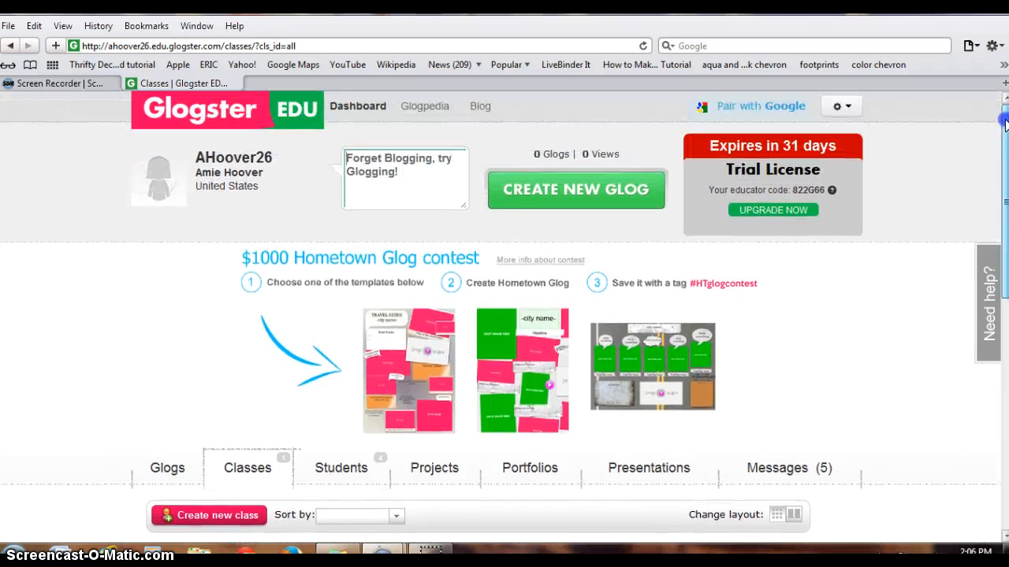
click(605, 192)
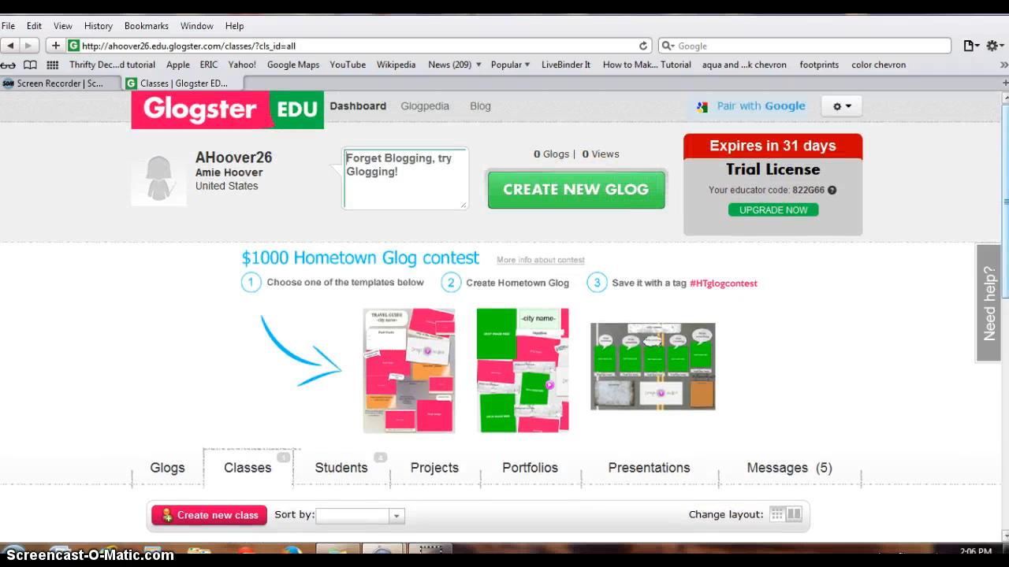
drag(1005, 161, 997, 281)
click(450, 189)
click(151, 171)
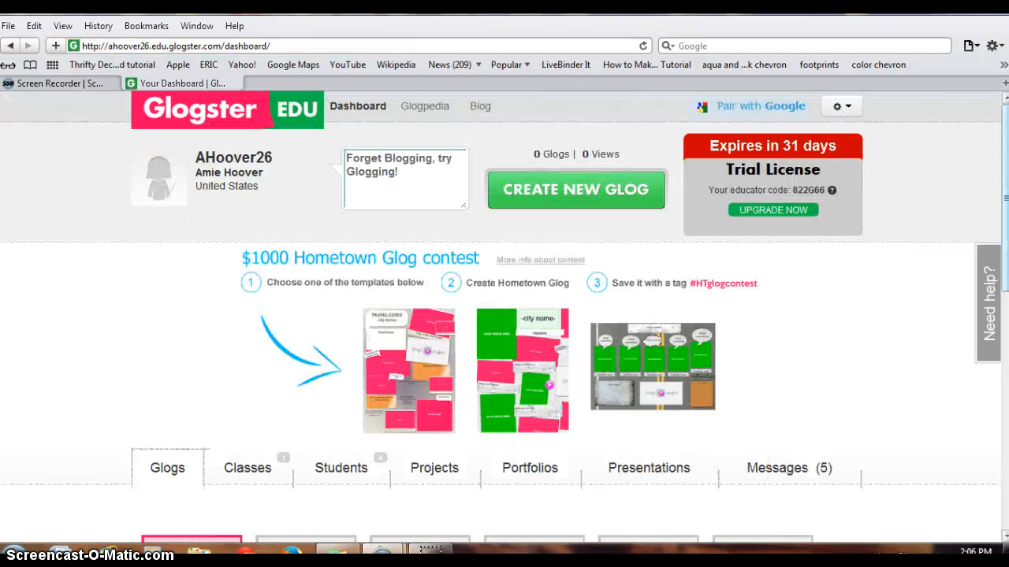
drag(1006, 158, 1006, 311)
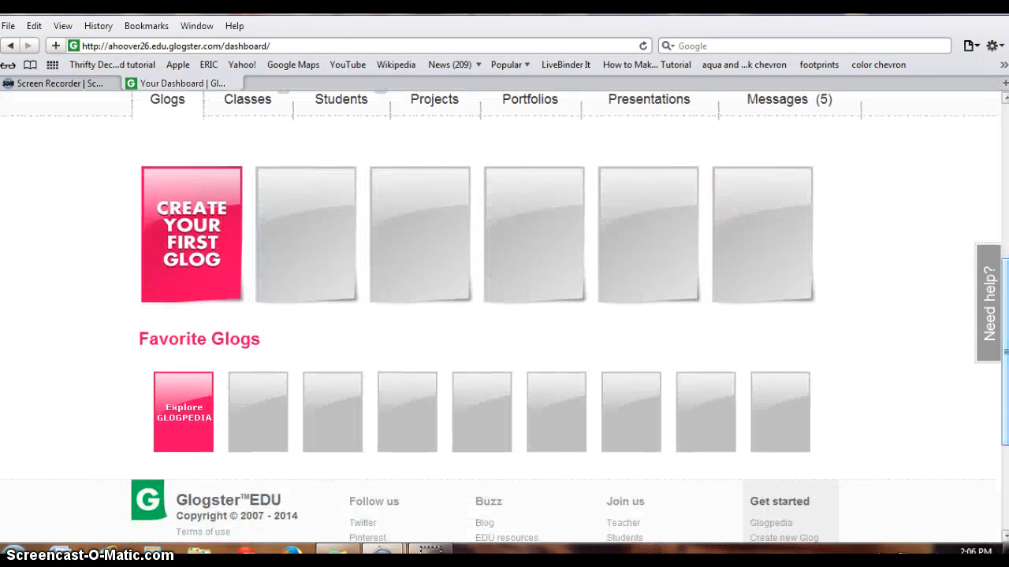
Start a first glog, browse the available templates and choose the Historical Biography template
click(183, 206)
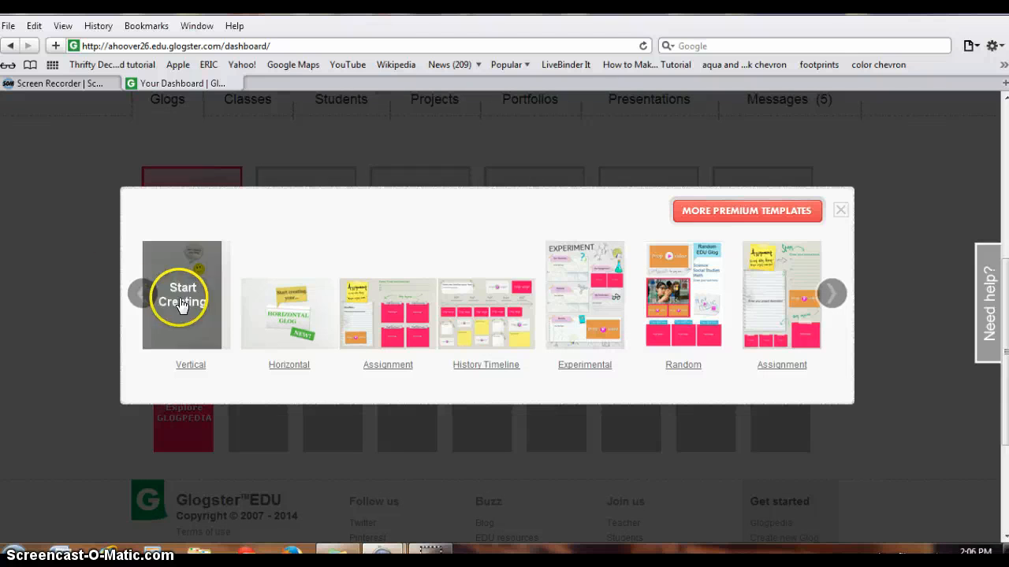
click(832, 294)
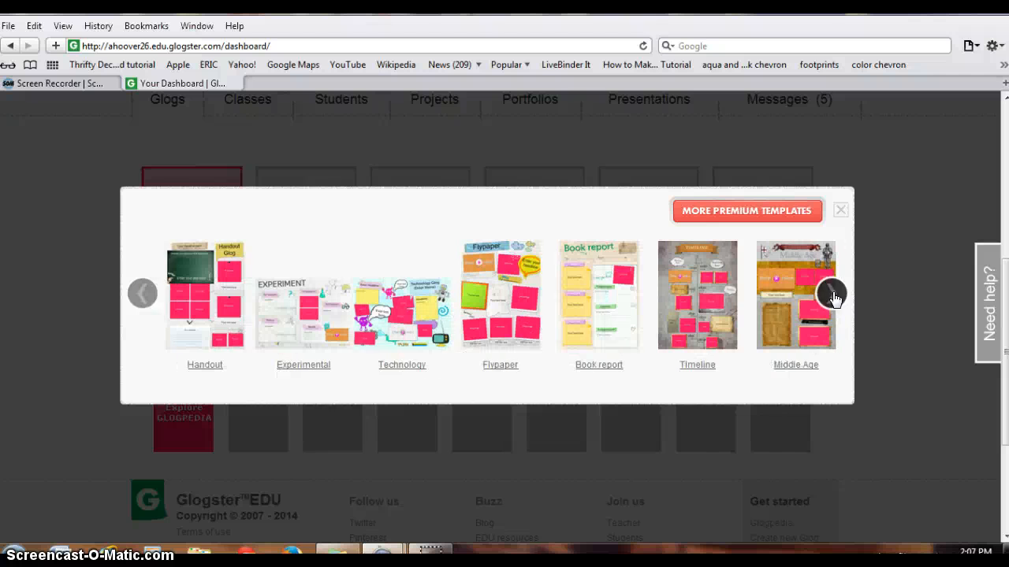
click(802, 390)
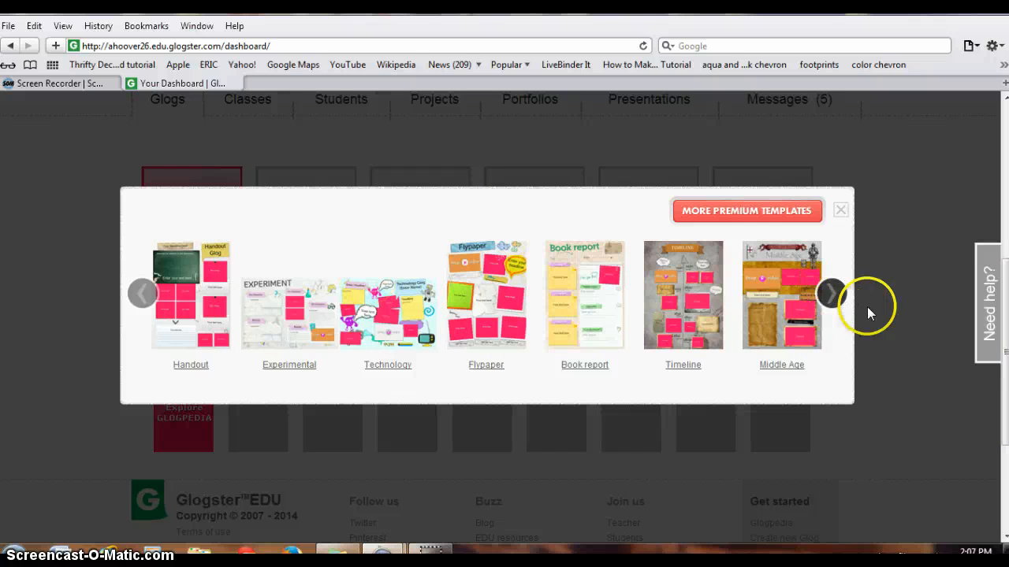
click(836, 296)
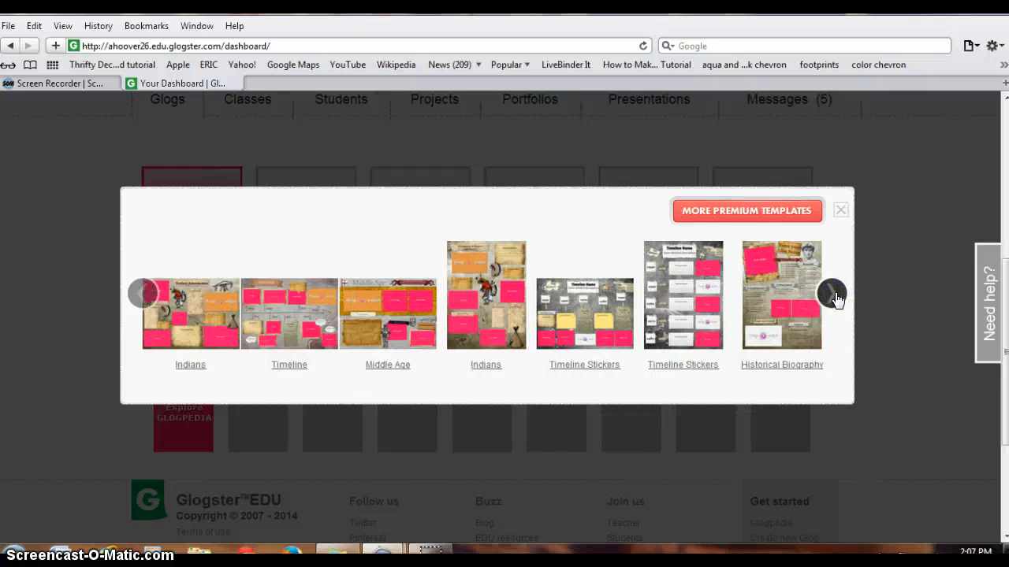
click(773, 290)
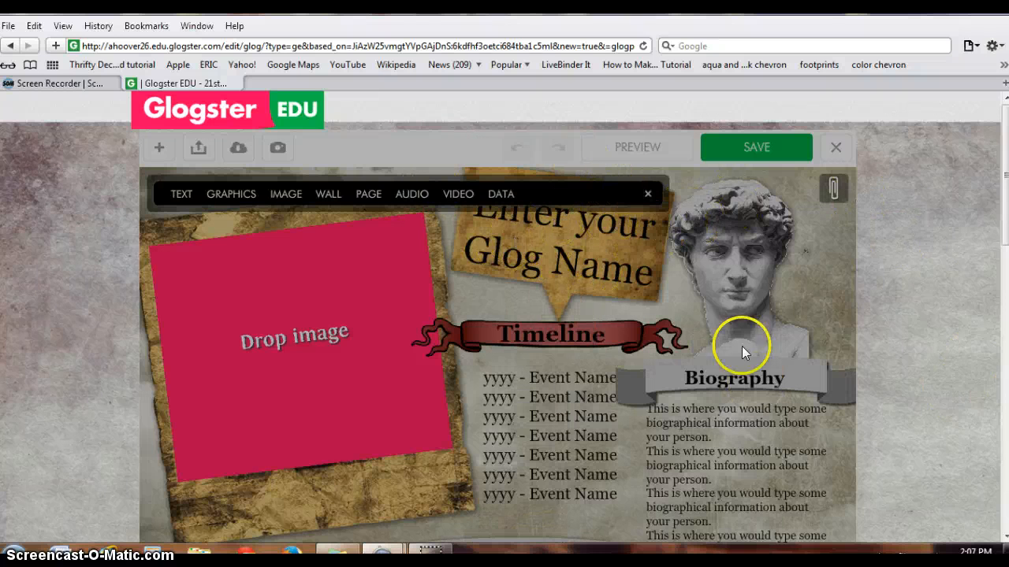
Allow the Flash Player local storage request and look over the sections of the Historical Biography template
drag(1004, 154, 983, 263)
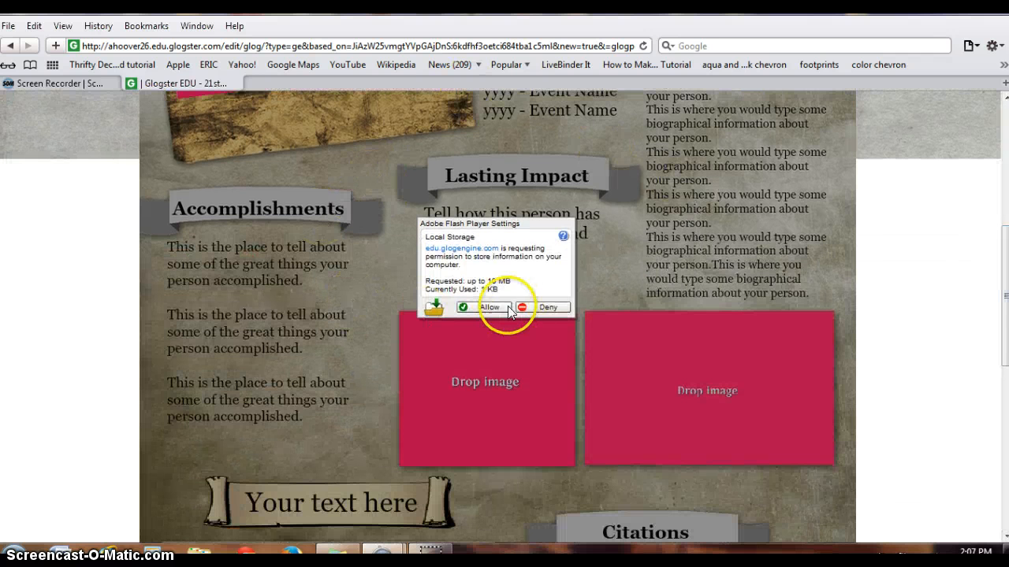
click(482, 308)
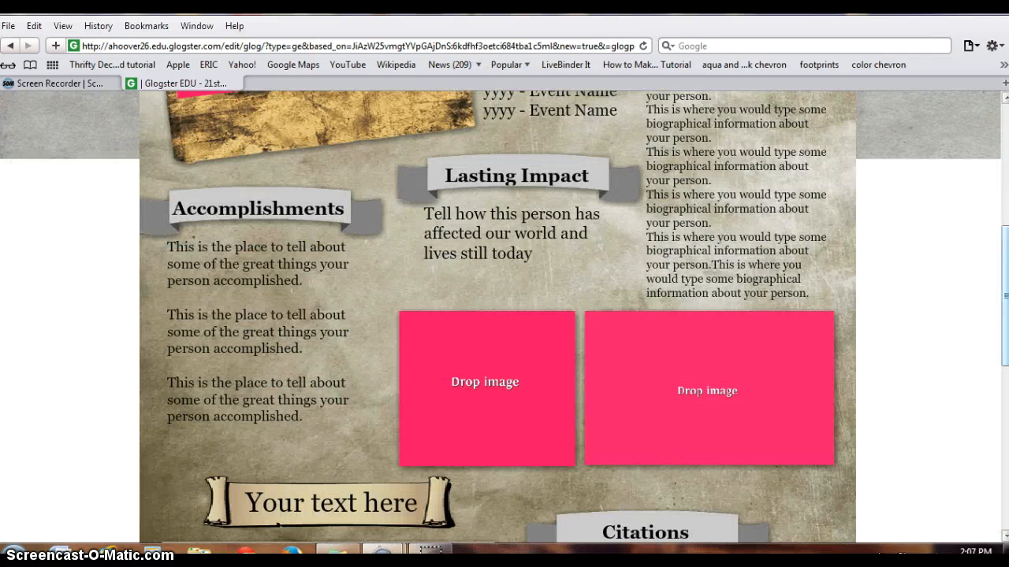
scroll(329, 327, down, 4)
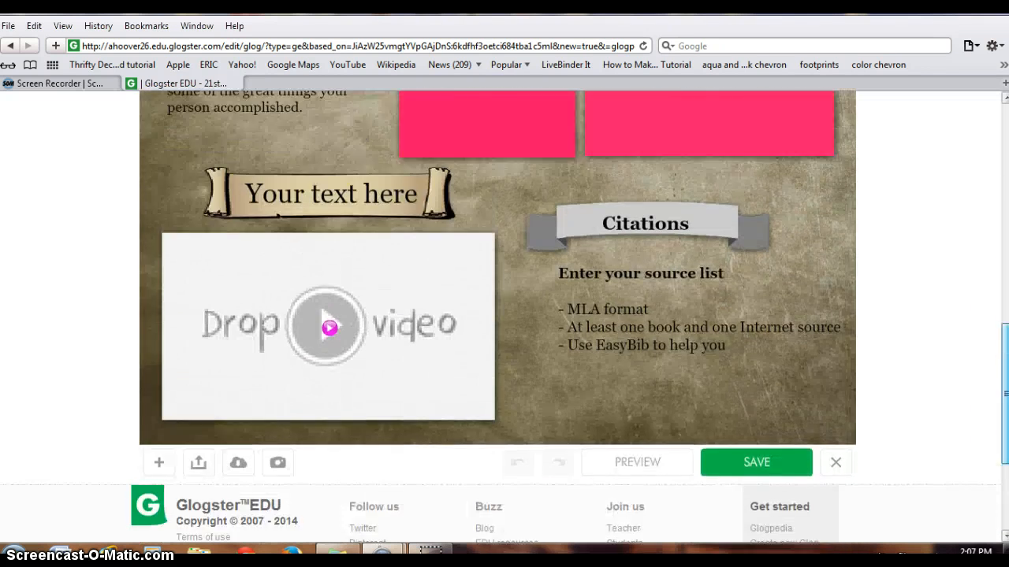
scroll(330, 326, up, 10)
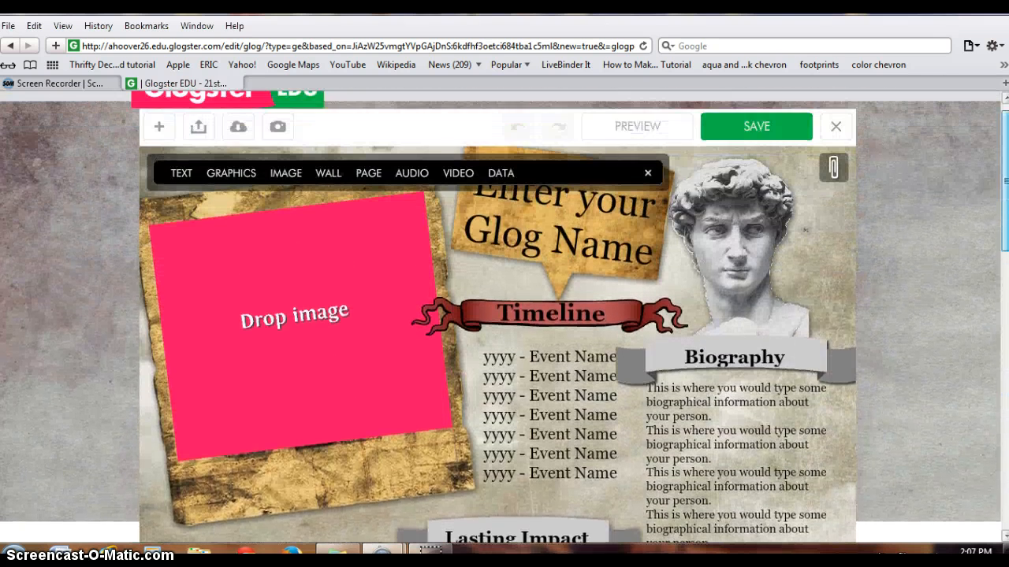
mouse_move(1006, 180)
mouse_down()
mouse_move(999, 223)
mouse_move(1006, 162)
mouse_up()
Replace the "Enter your Glog Name" title text on the glog with "Harriet Tubman"
click(553, 211)
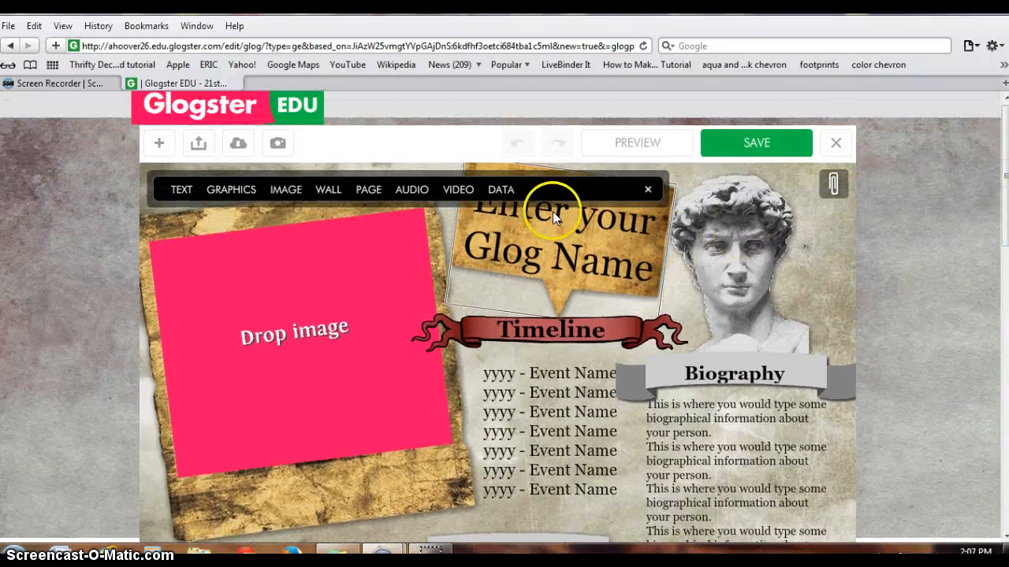
click(574, 250)
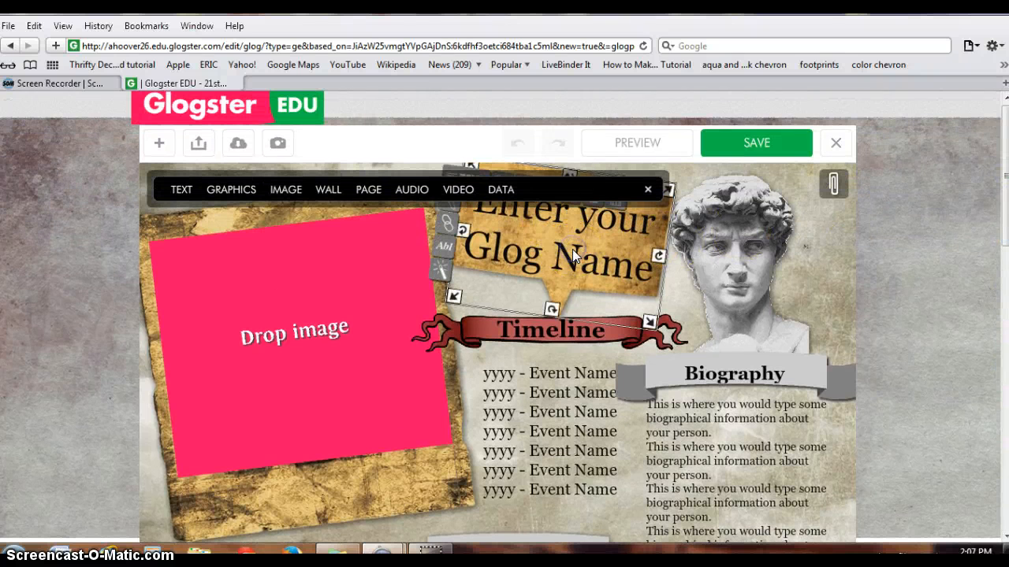
click(582, 273)
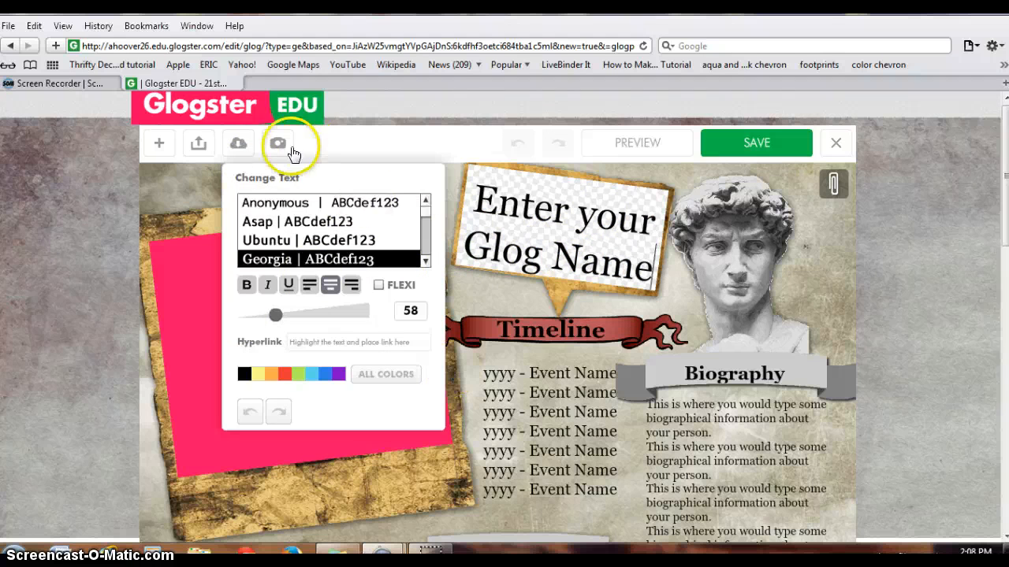
drag(425, 214, 423, 189)
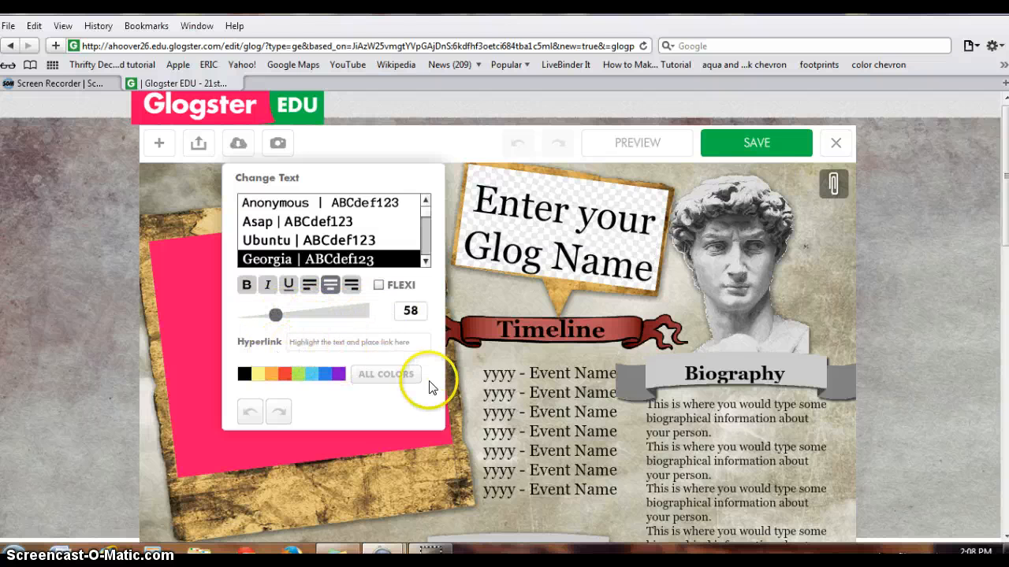
drag(647, 271, 470, 204)
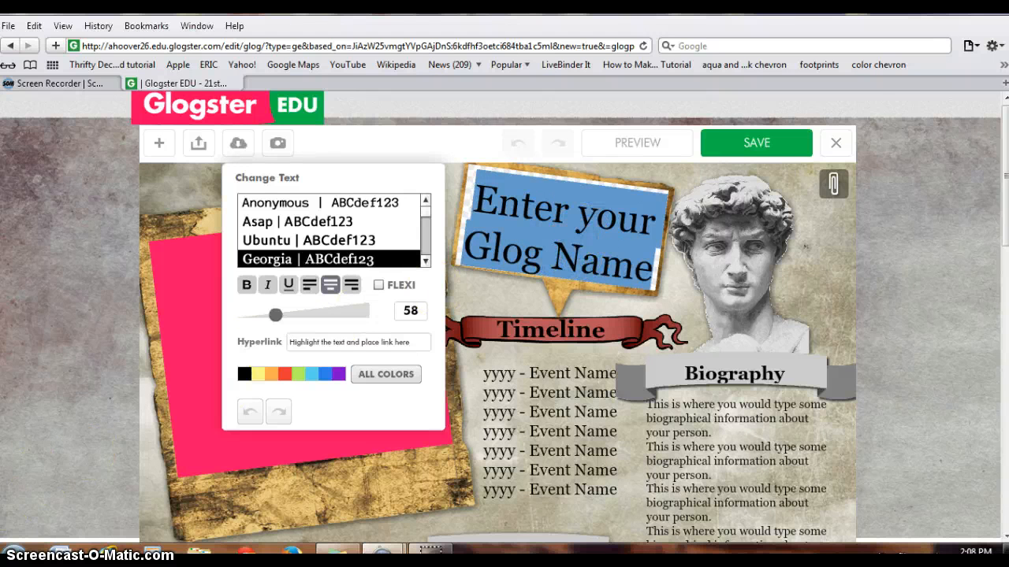
click(603, 256)
drag(652, 271, 469, 203)
text(Harri)
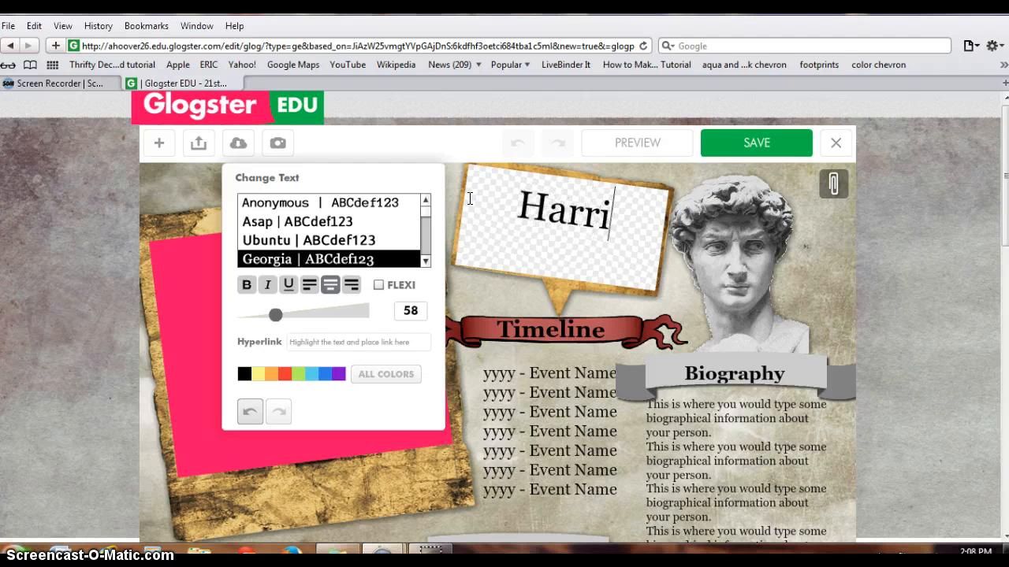
text(et Tubman)
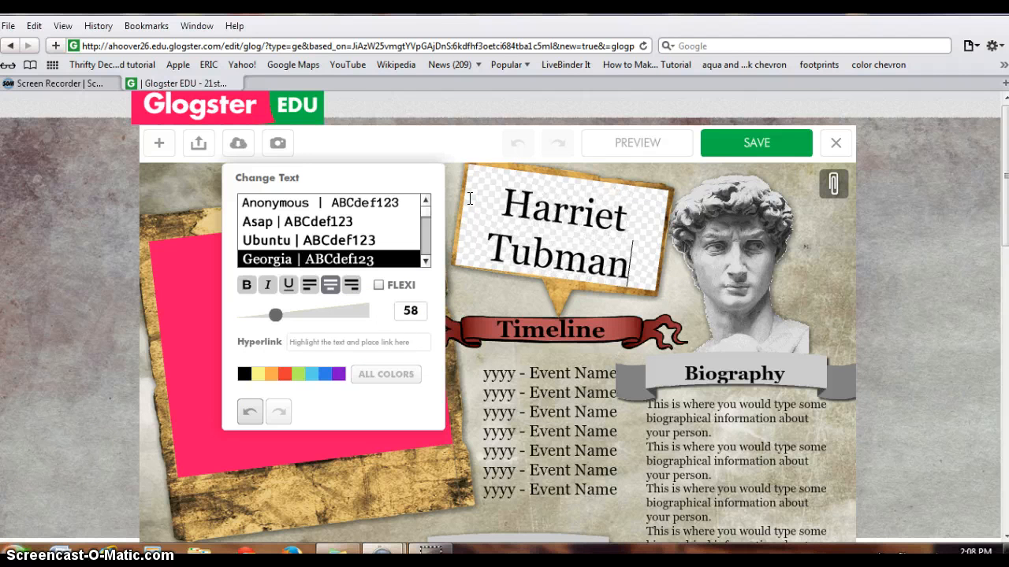
click(672, 303)
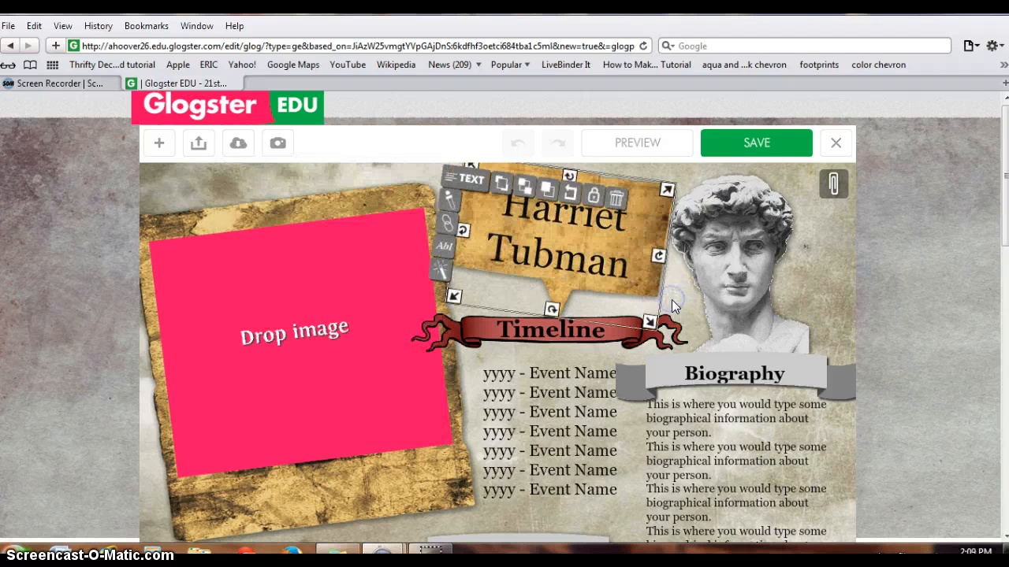
click(811, 253)
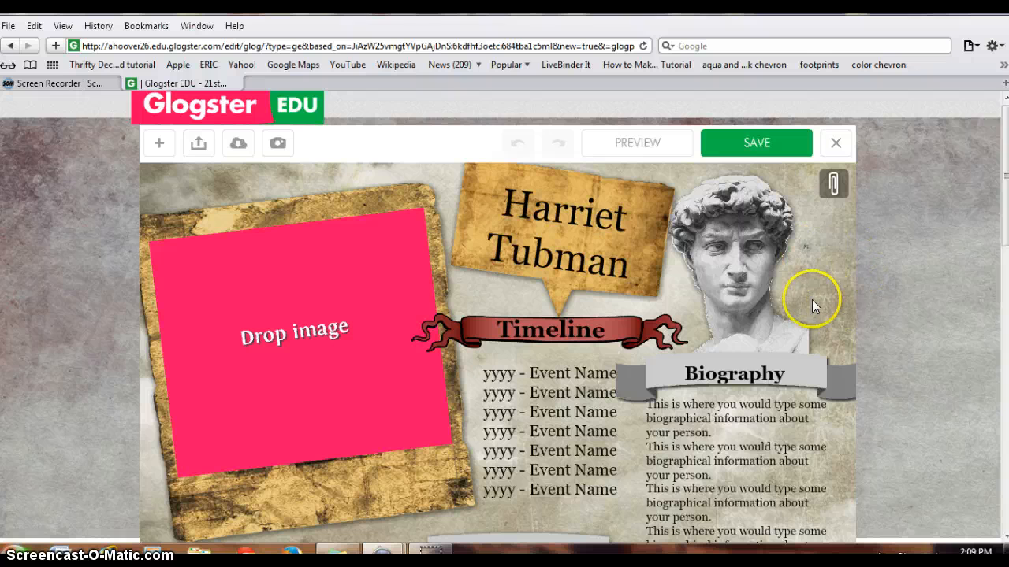
Look over the glog's Accomplishments, Lasting Impact, image, video and Citations placeholders
drag(1000, 164, 1002, 197)
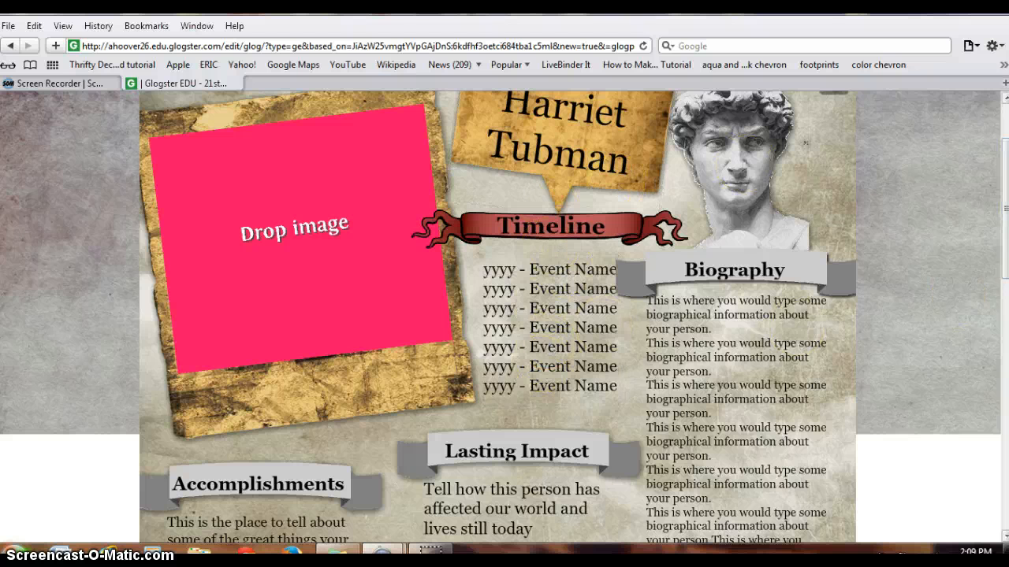
drag(1004, 239, 1005, 311)
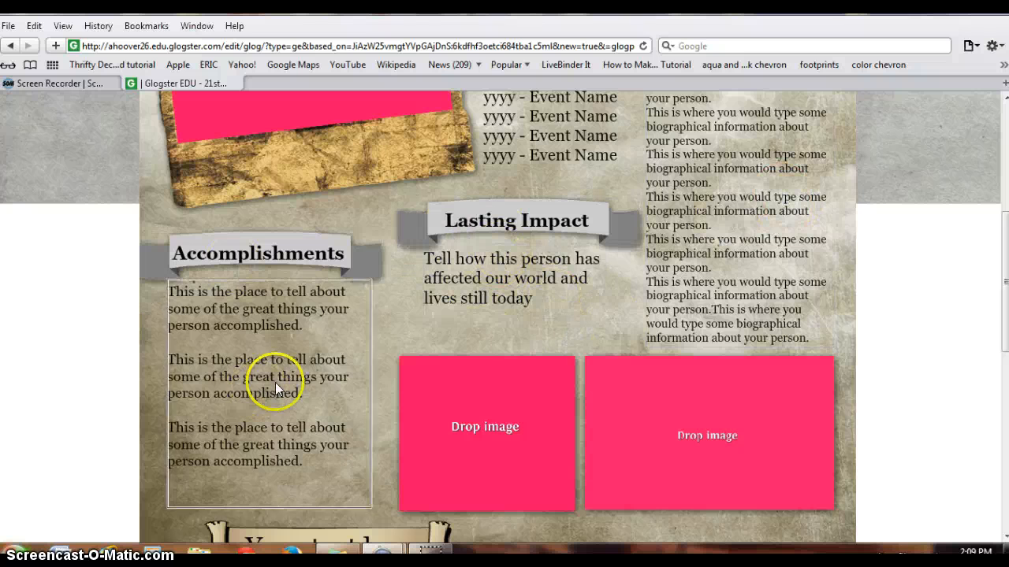
drag(1003, 311, 993, 407)
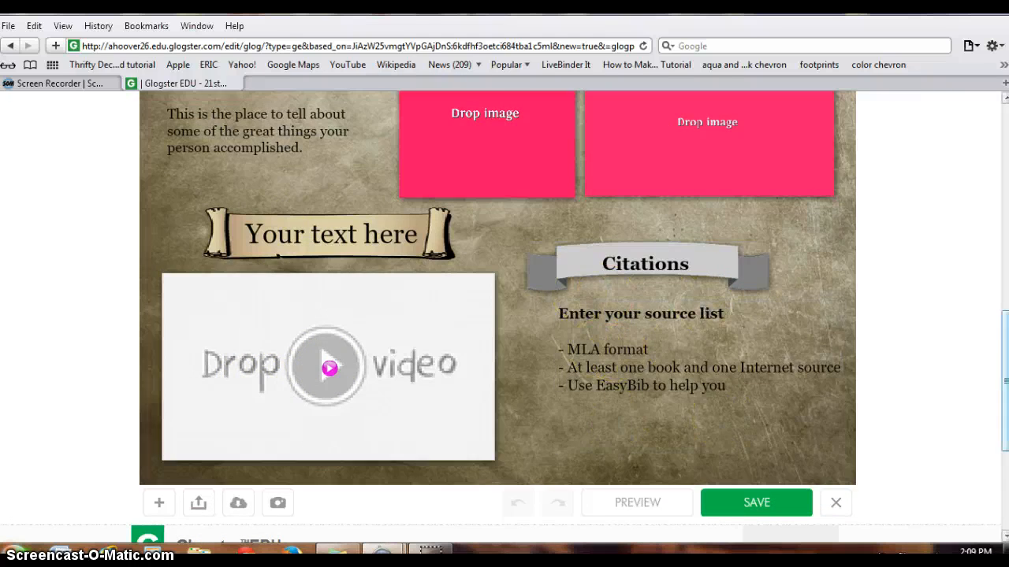
scroll(1001, 382, up, 3)
drag(1005, 380, 1005, 189)
Upload the Harriet Tubman PNG image from the Desktop to My Images for the large image placeholder beside the title
click(252, 345)
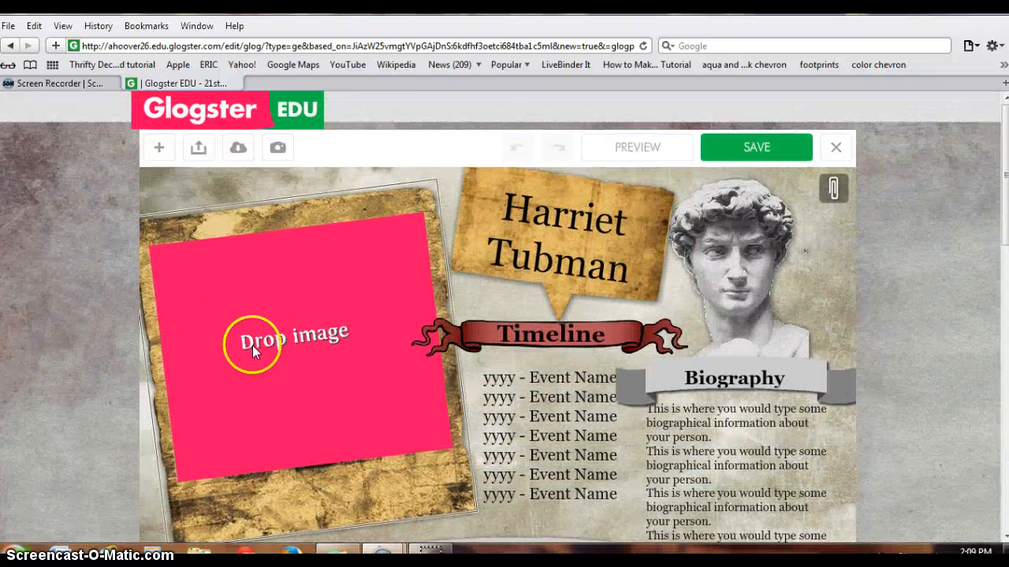
click(327, 285)
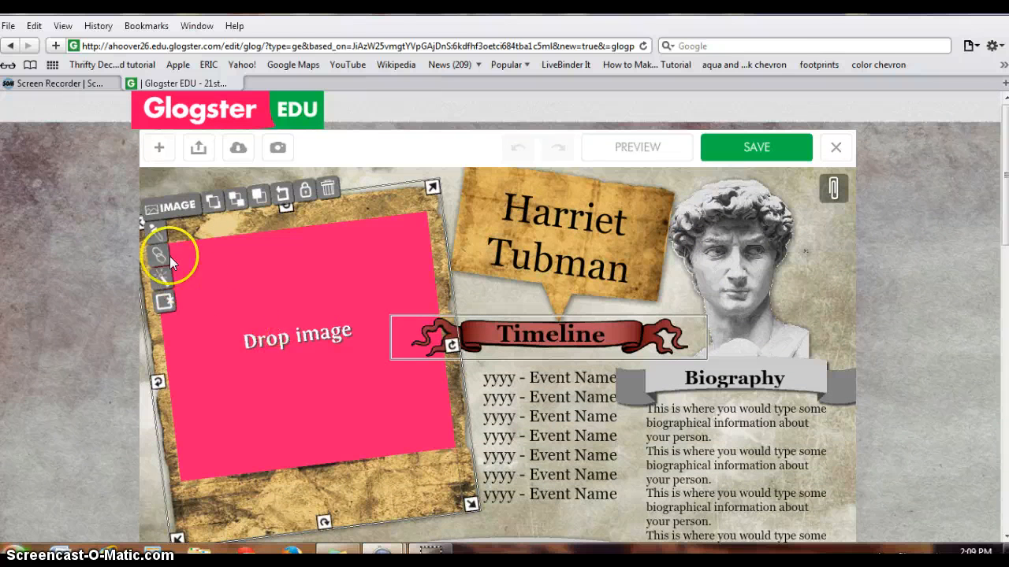
click(170, 211)
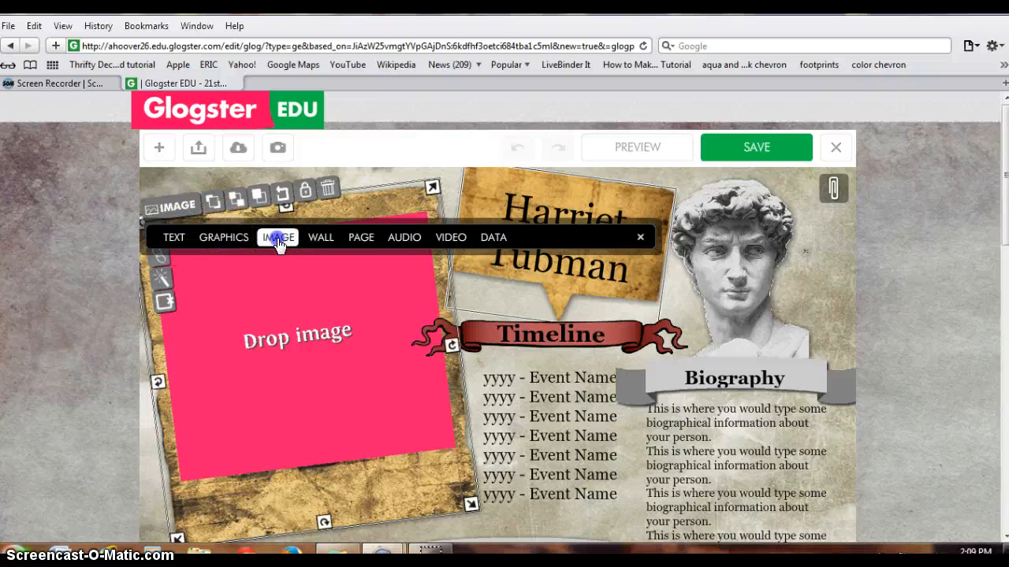
click(278, 240)
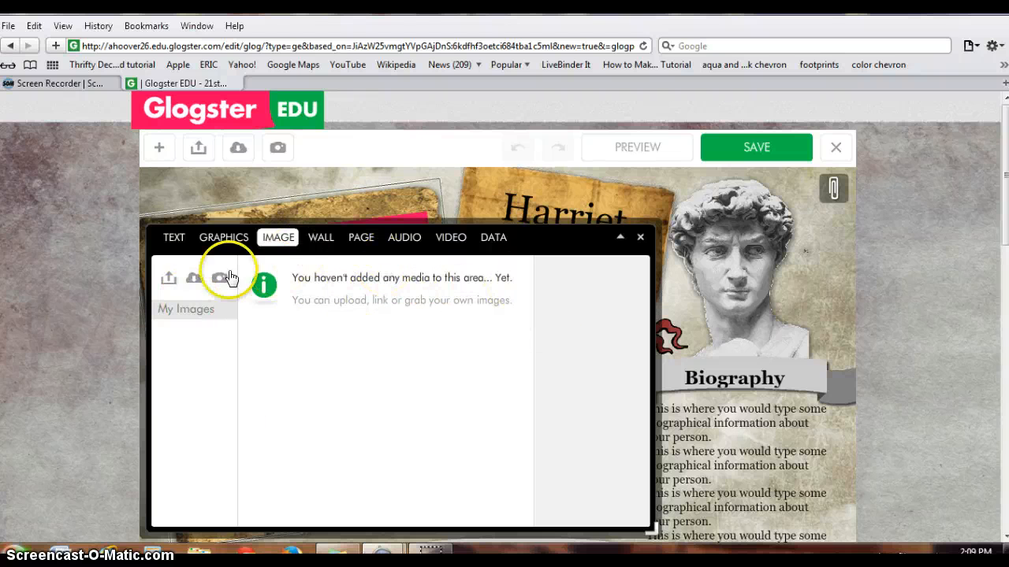
click(167, 279)
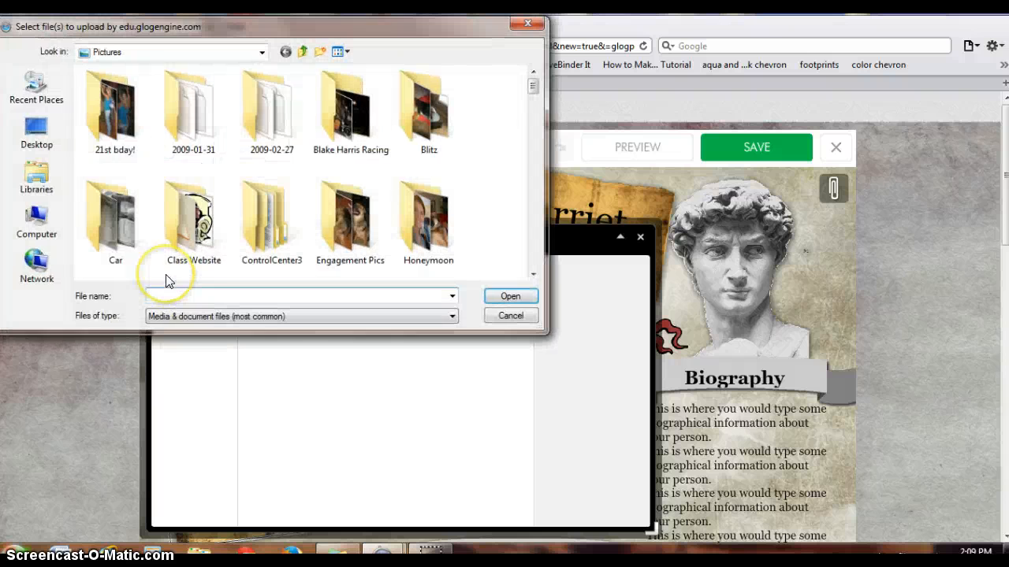
click(36, 136)
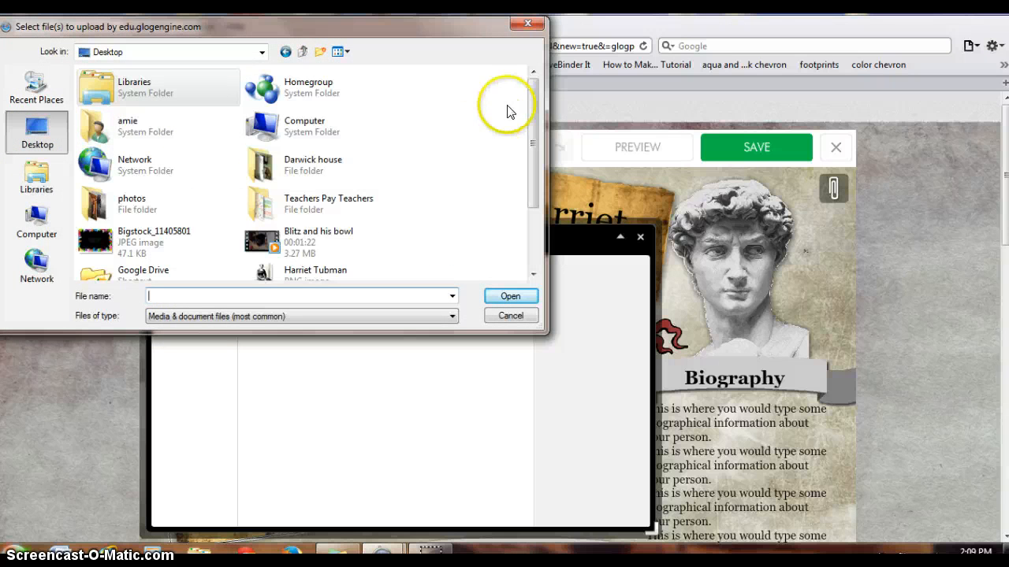
drag(531, 82, 522, 191)
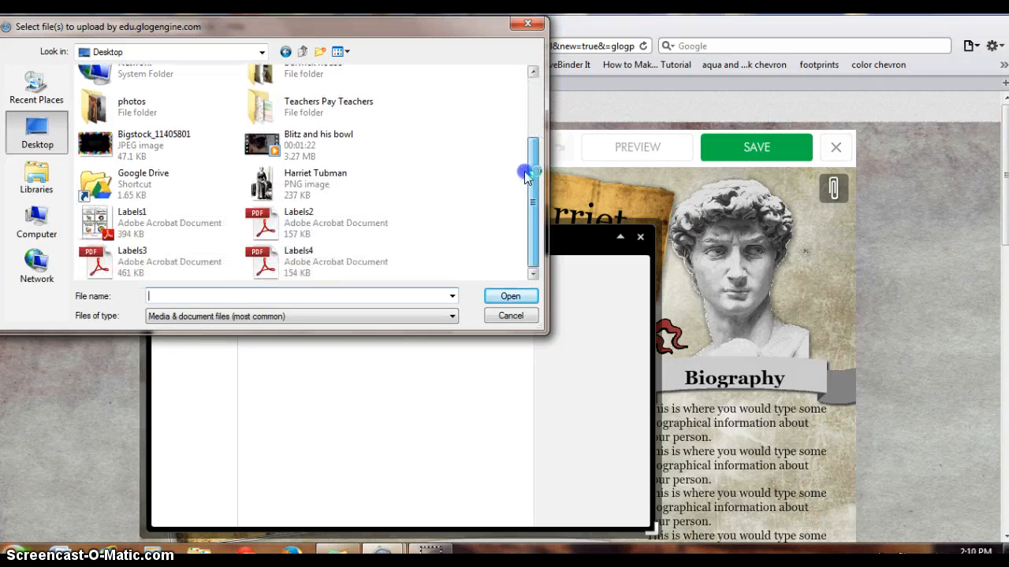
click(315, 181)
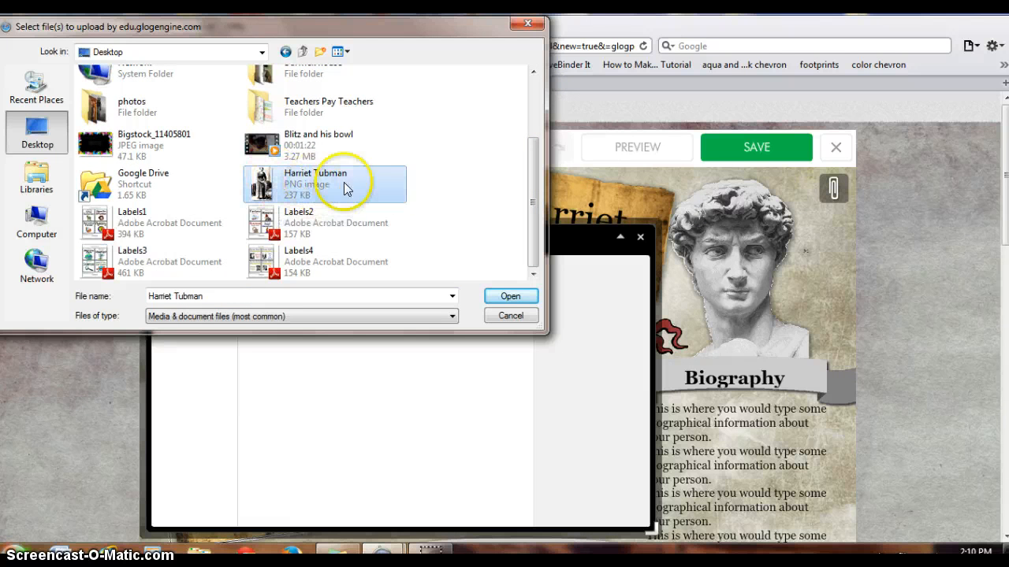
click(509, 292)
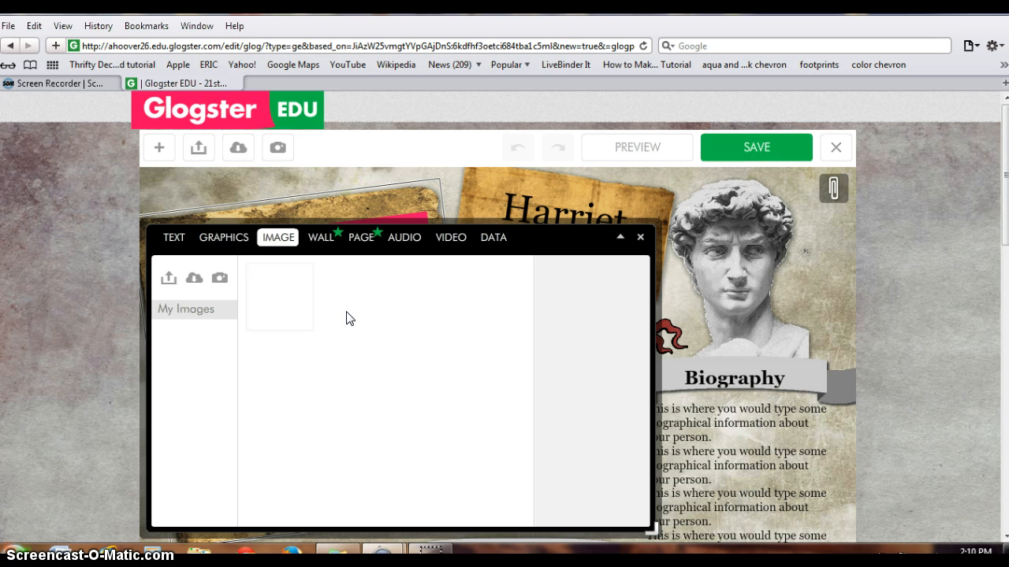
Add the first brown paper frame from the Papers category to the uploaded portrait and place it on the glog
click(268, 299)
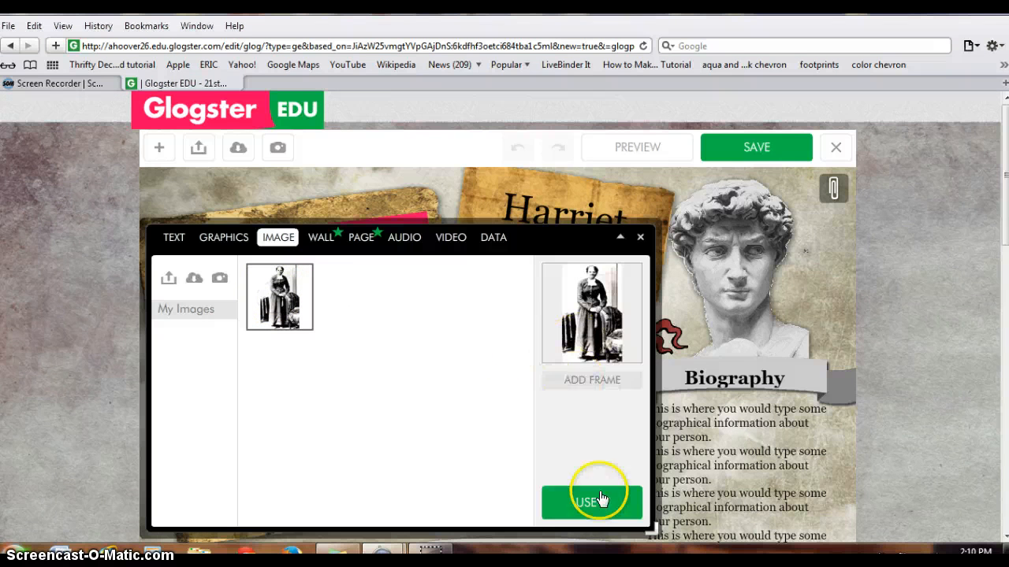
click(583, 383)
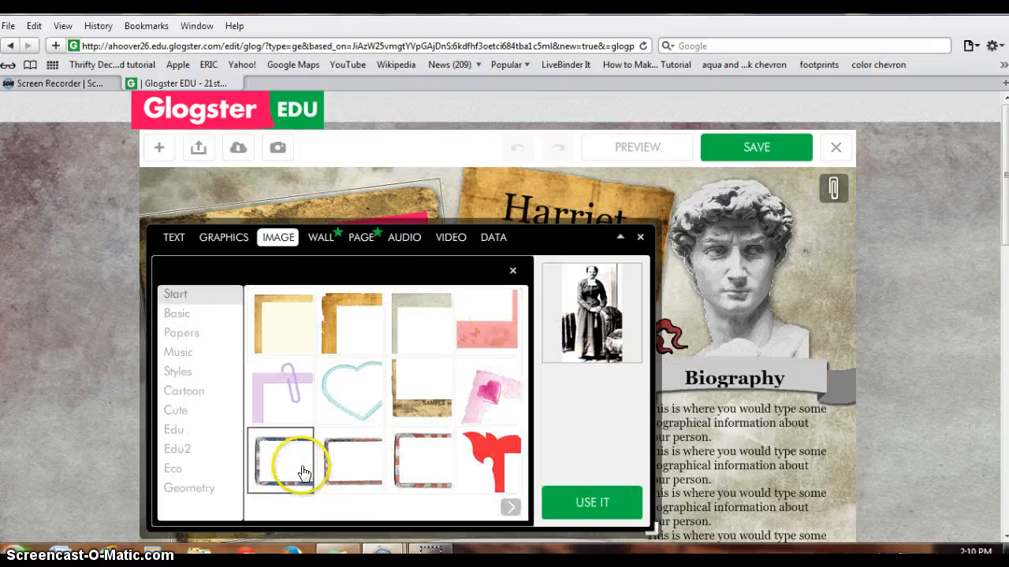
click(180, 315)
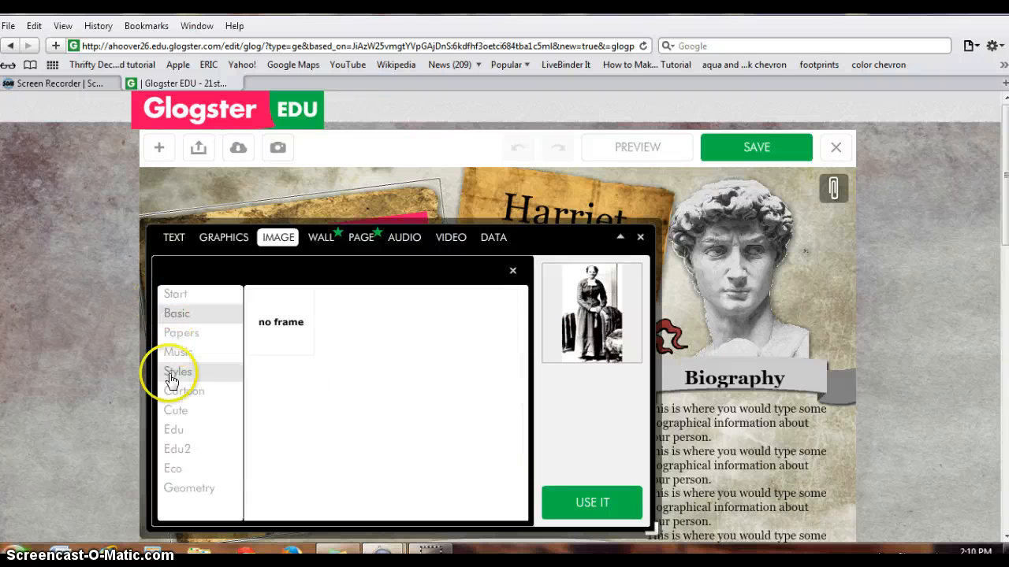
click(192, 352)
click(182, 332)
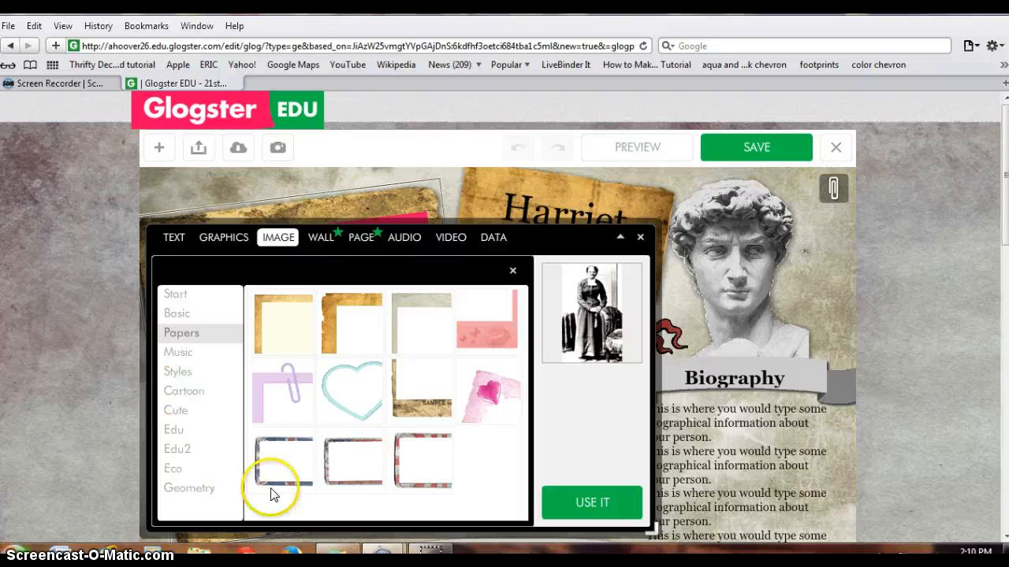
click(284, 319)
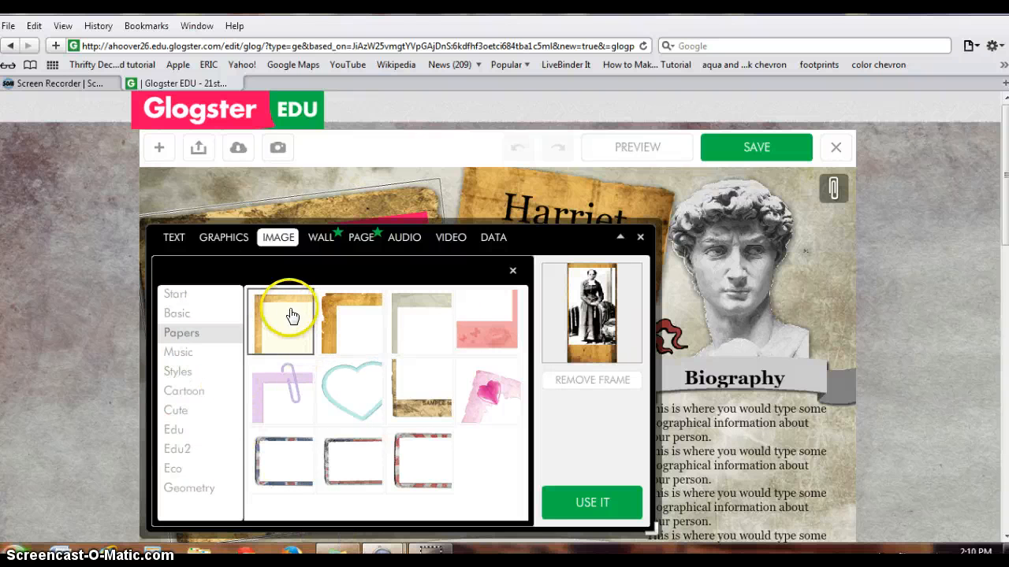
click(597, 506)
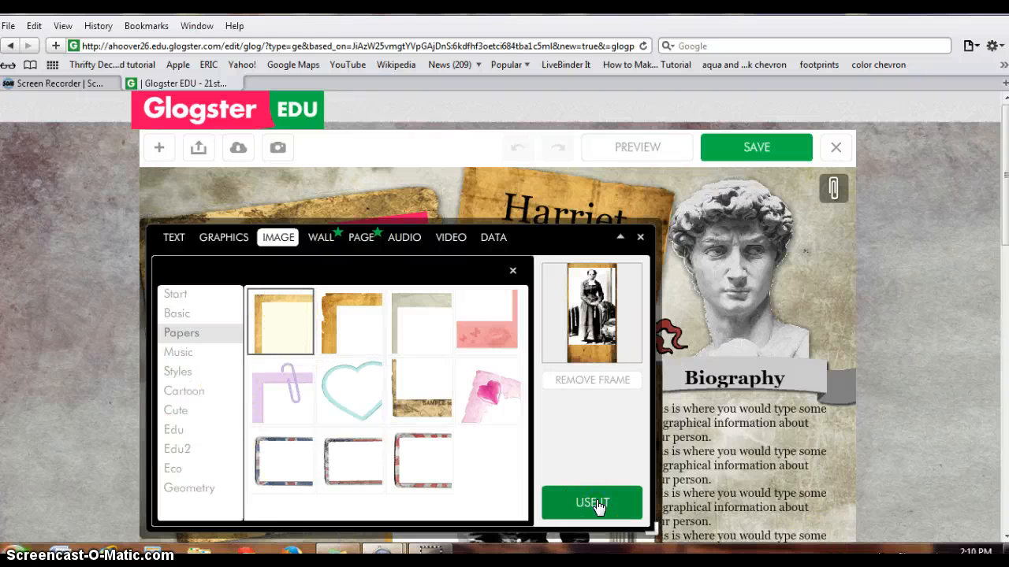
click(649, 237)
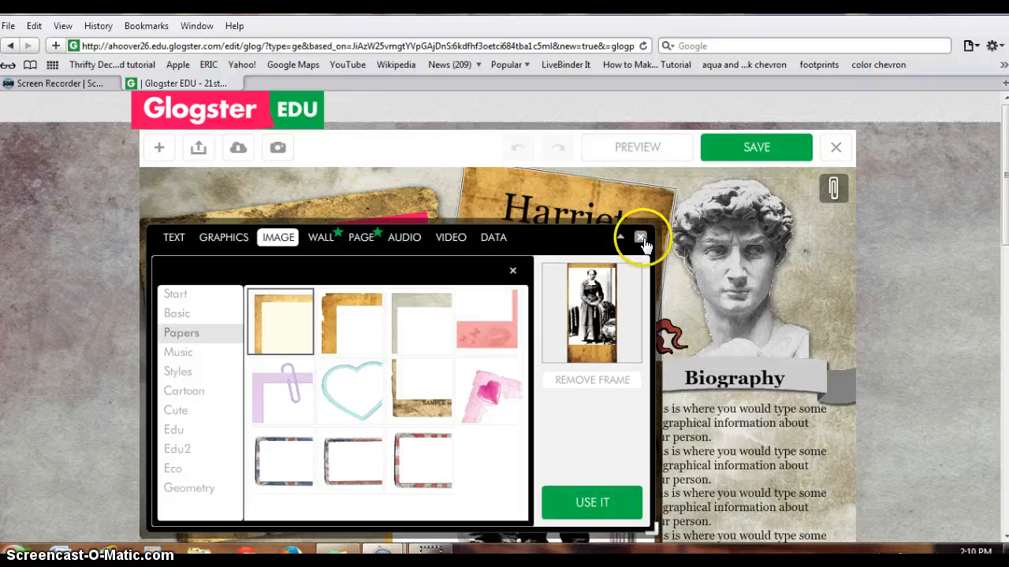
Move the framed portrait over the large image placeholder beside the title and shrink it to fit there
drag(461, 417, 214, 169)
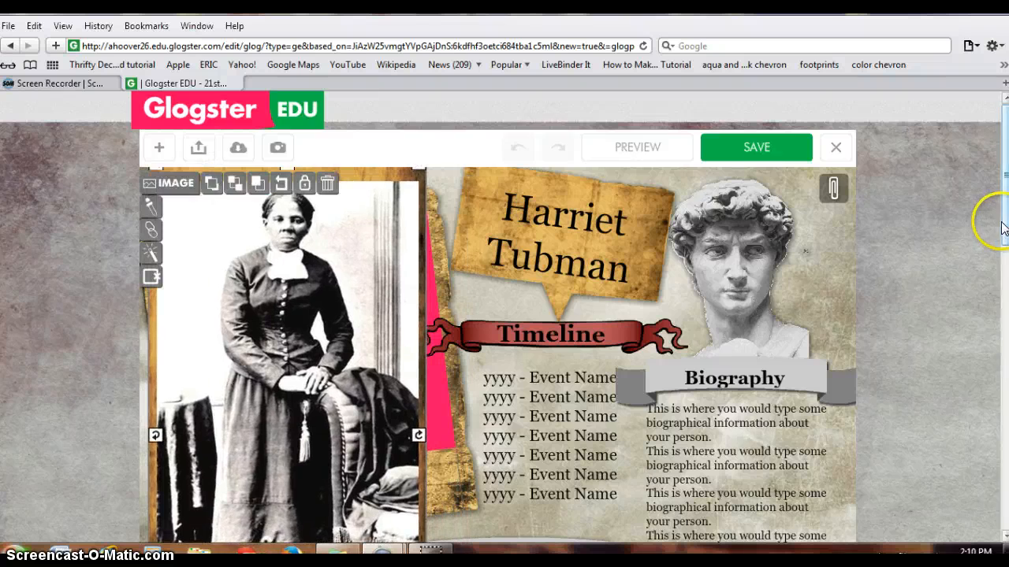
drag(1003, 227, 997, 311)
drag(418, 424, 347, 292)
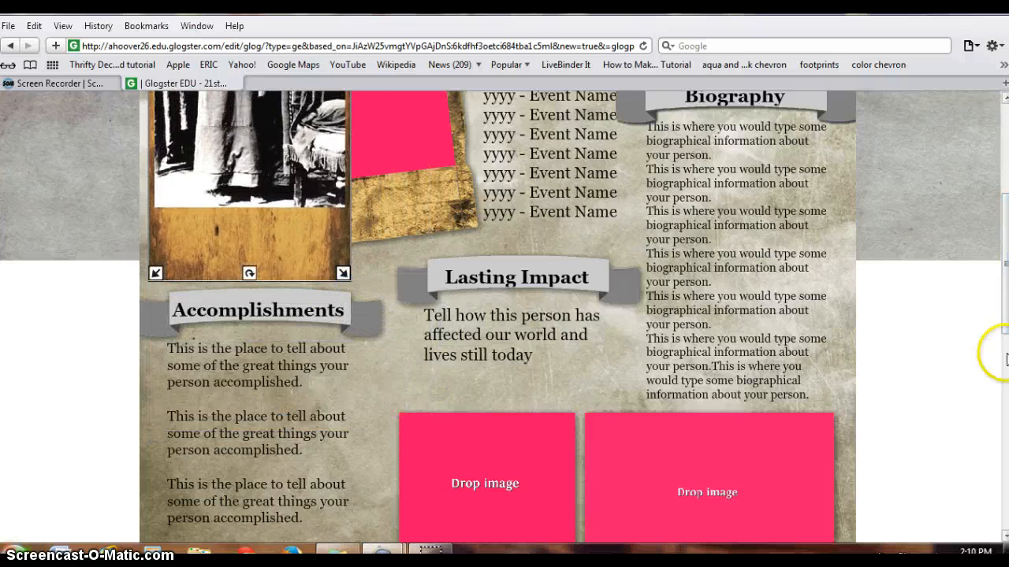
scroll(219, 294, up, 6)
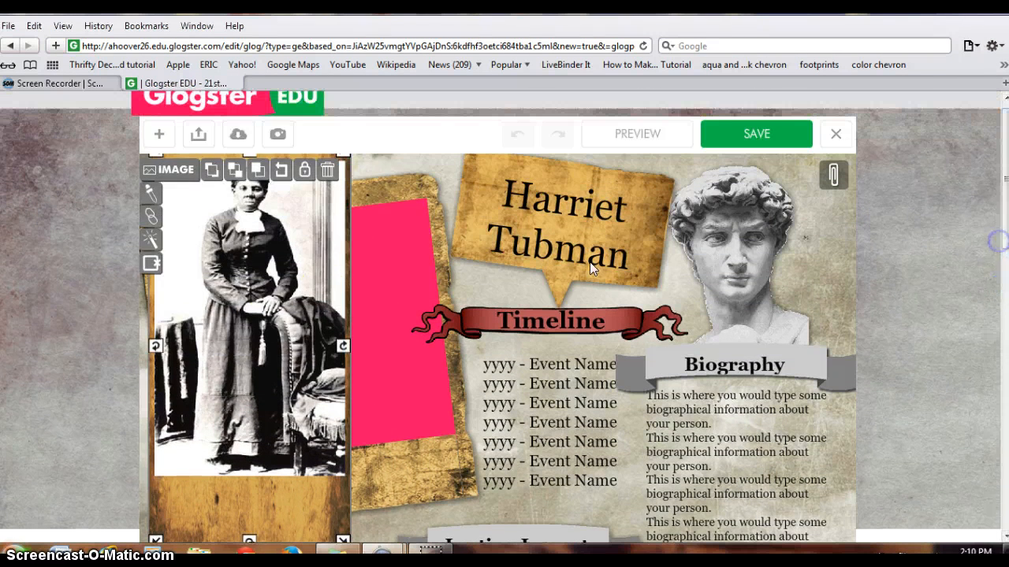
drag(219, 294, 260, 292)
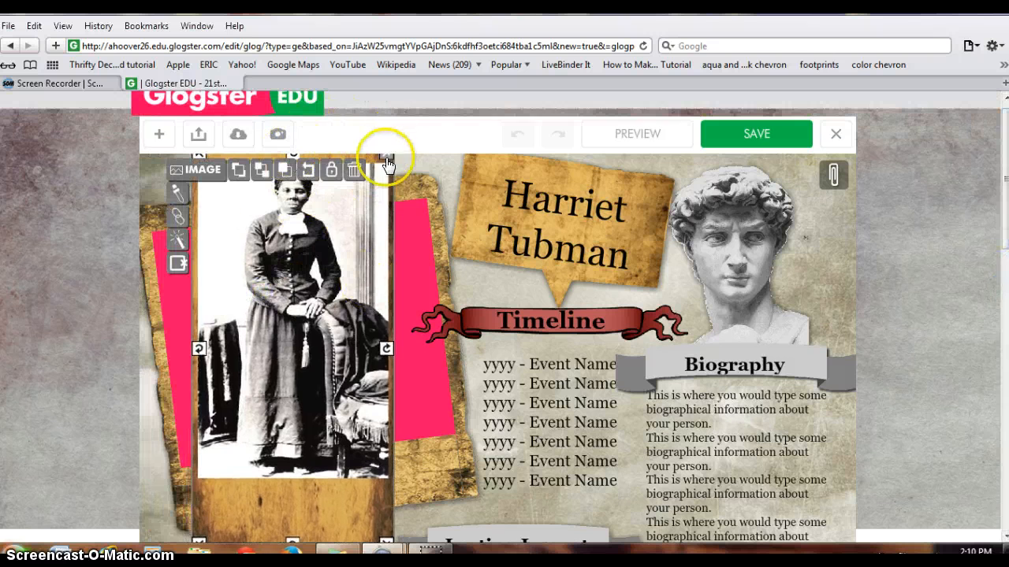
drag(387, 159, 360, 202)
drag(264, 323, 290, 304)
click(434, 465)
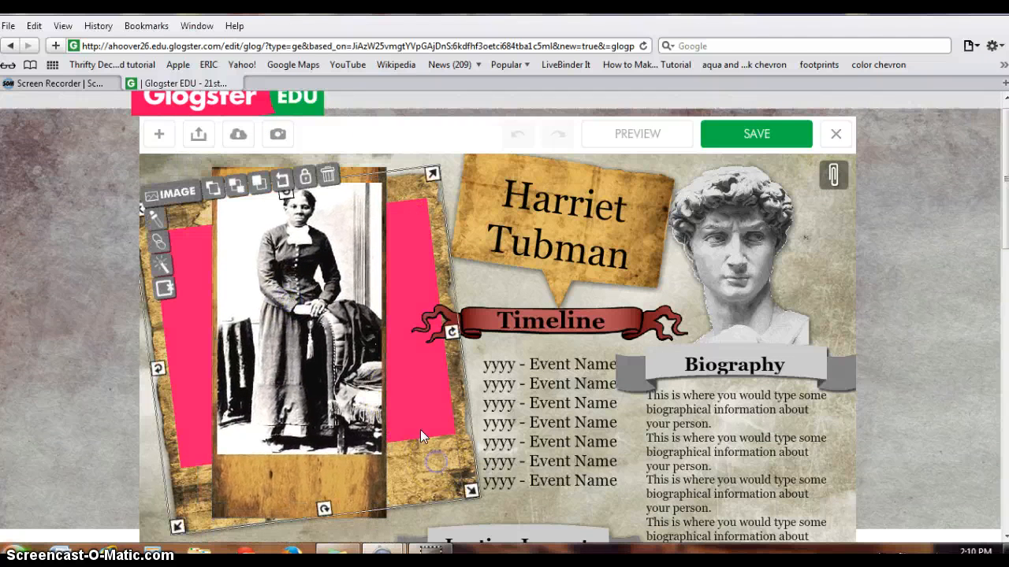
click(448, 158)
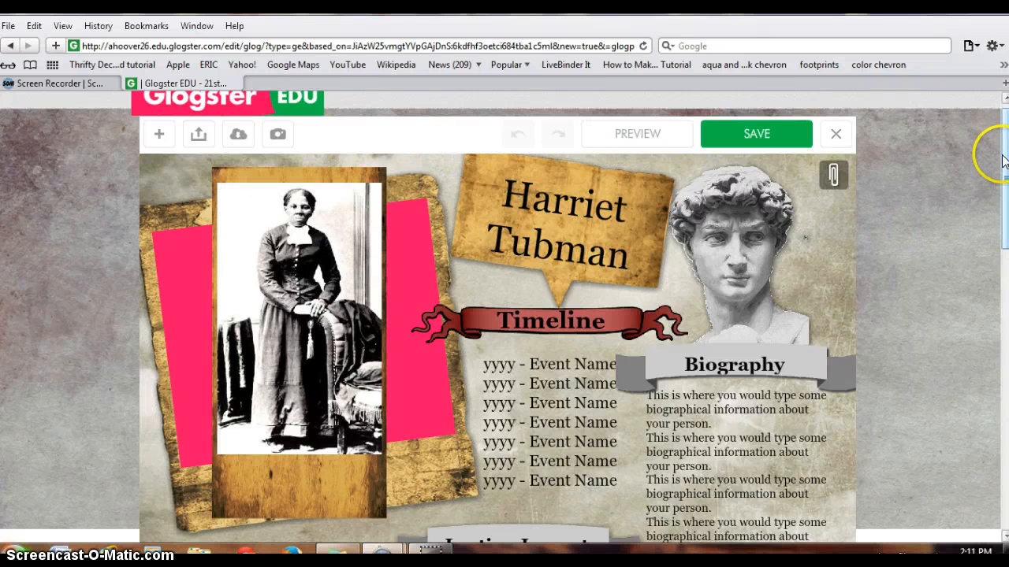
Open the Biography section's placeholder text for editing to view its text options, and close the editor
drag(1002, 156, 1002, 173)
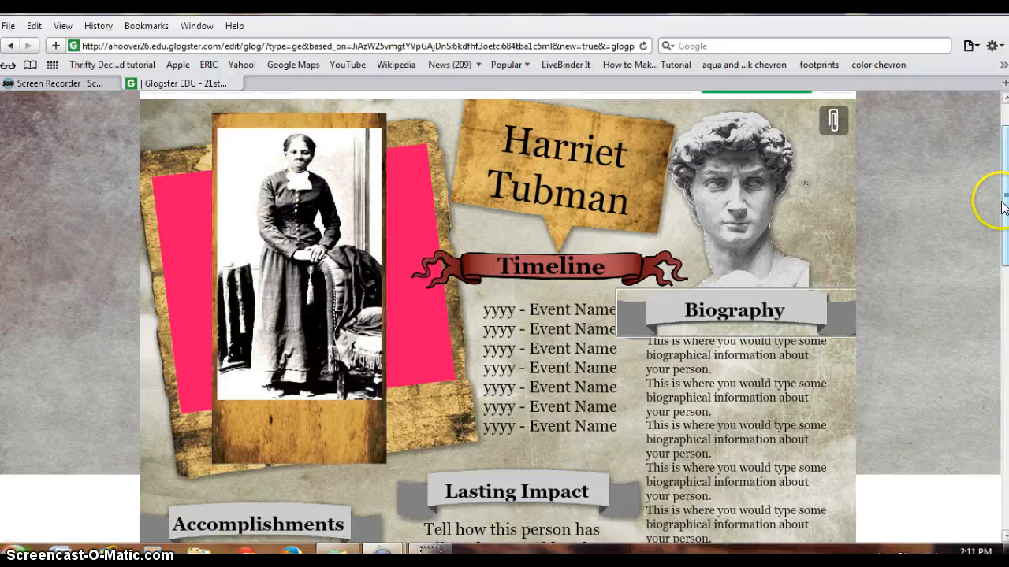
mouse_move(1006, 193)
mouse_down()
mouse_move(998, 293)
mouse_move(1004, 211)
mouse_up()
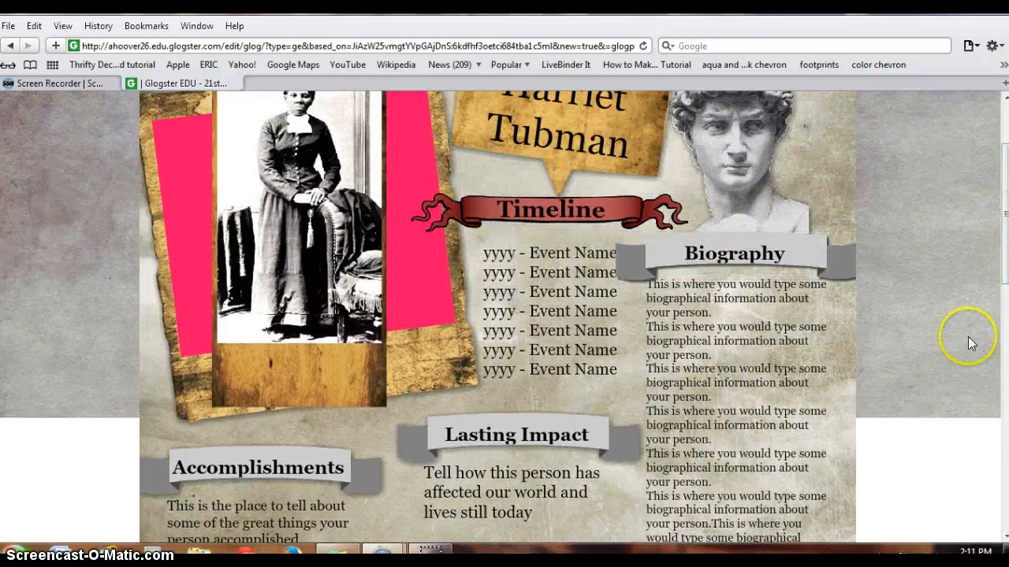
drag(1000, 240, 1000, 256)
click(701, 355)
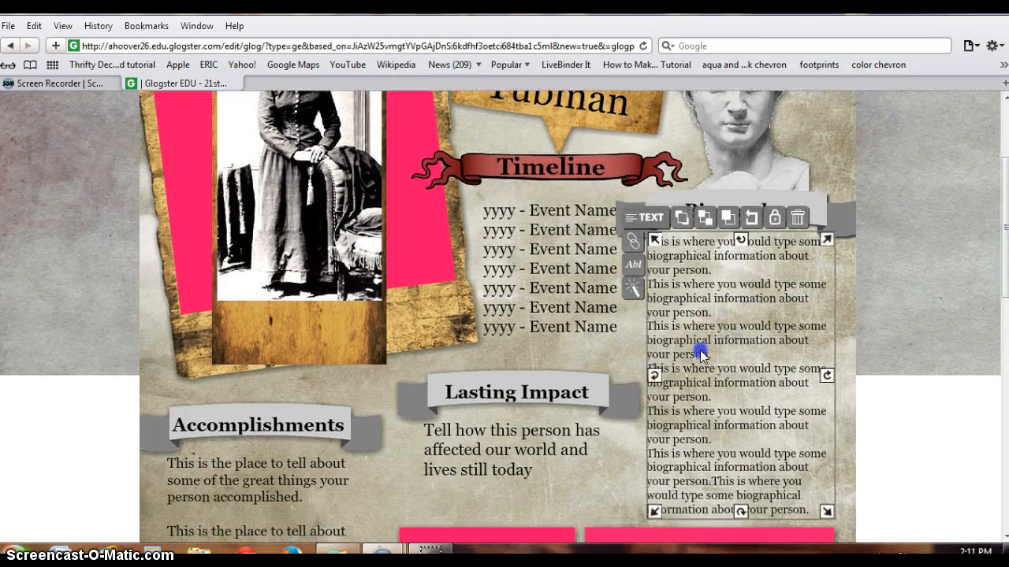
click(732, 371)
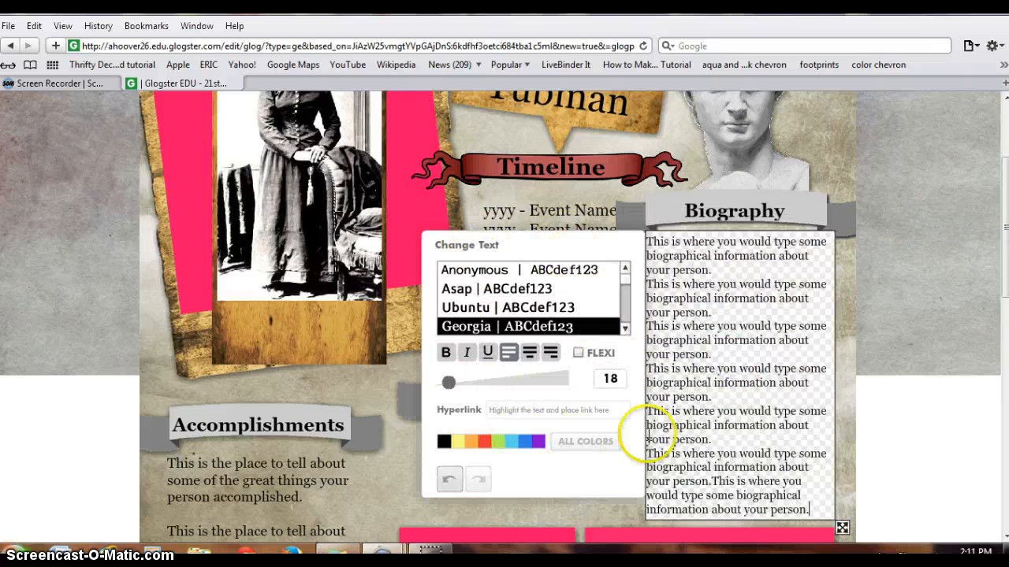
click(846, 488)
Look through the text, graphics, image, audio and video media choices from the wide image placeholder under the Biography section, and close the media tool
drag(1005, 254, 1004, 388)
click(768, 187)
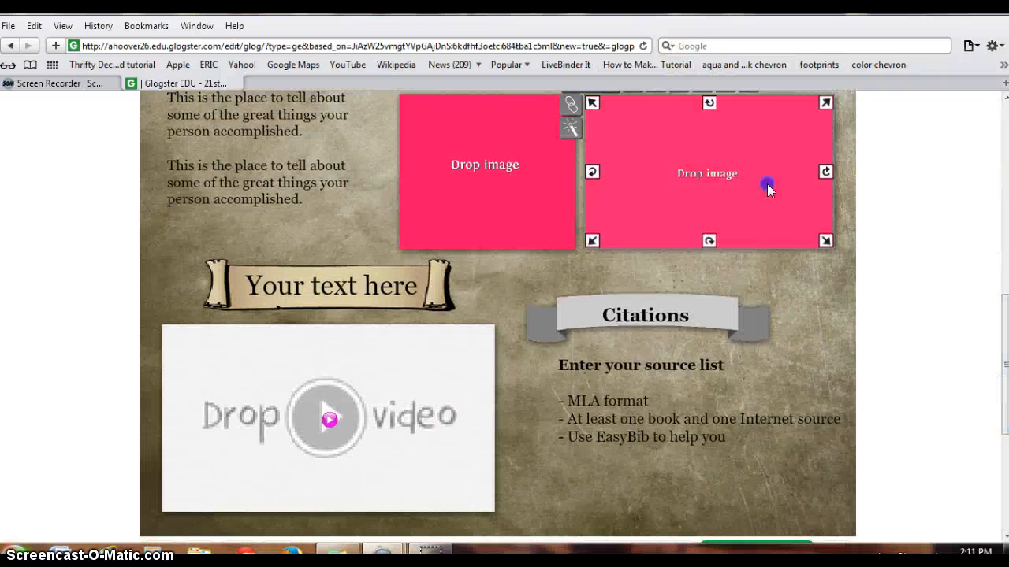
drag(1006, 390, 1005, 361)
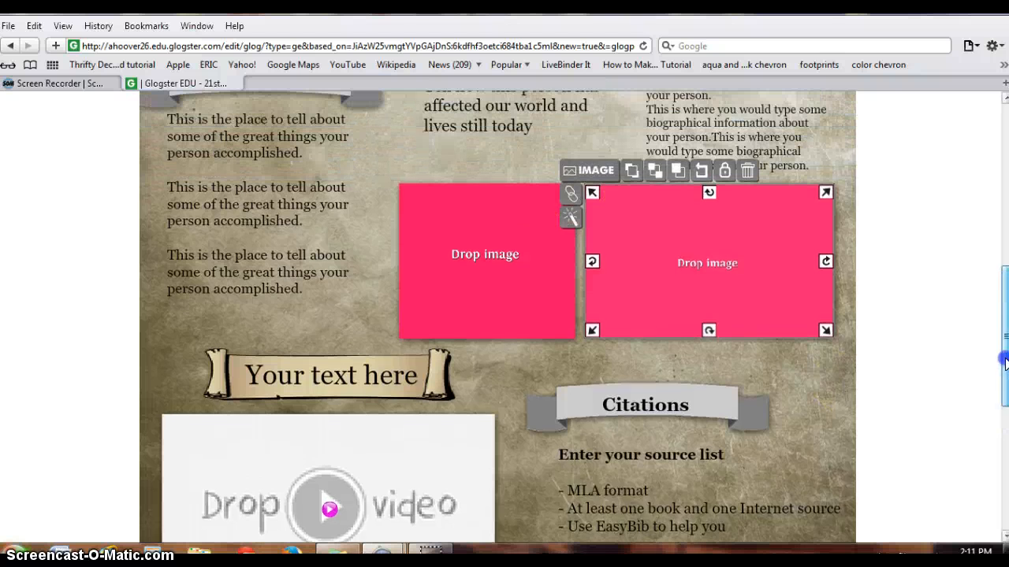
click(585, 171)
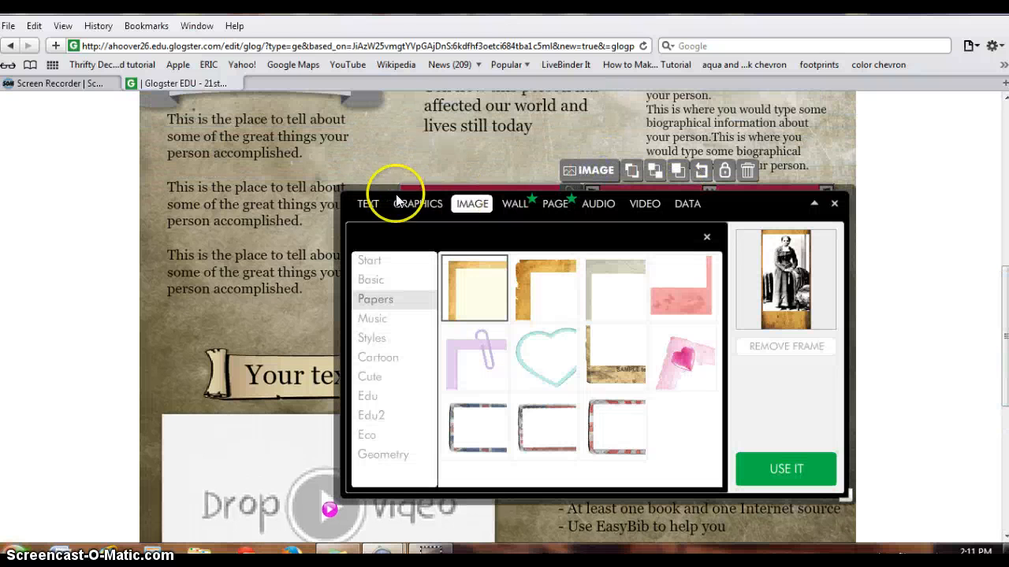
click(367, 204)
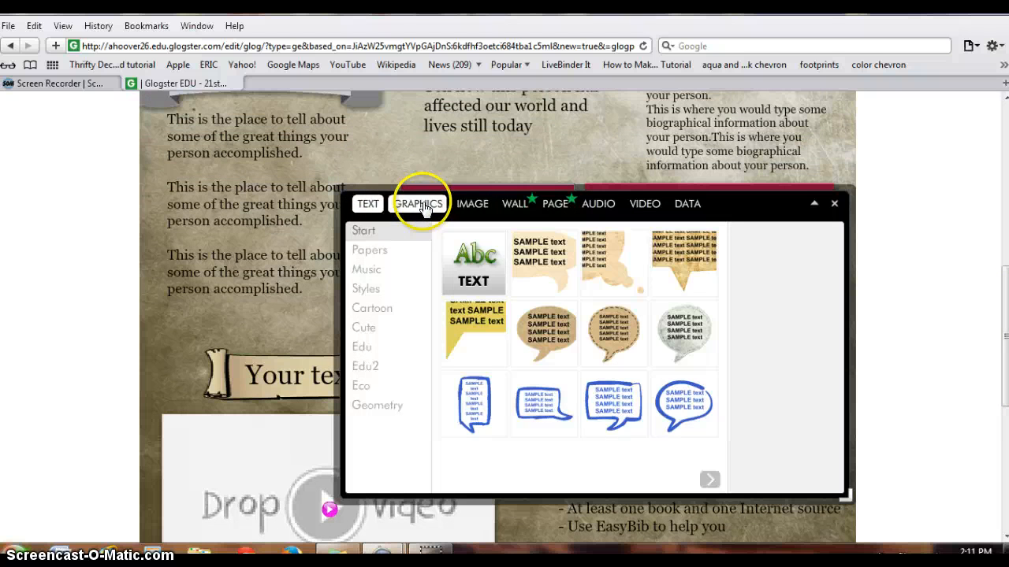
click(423, 207)
click(473, 204)
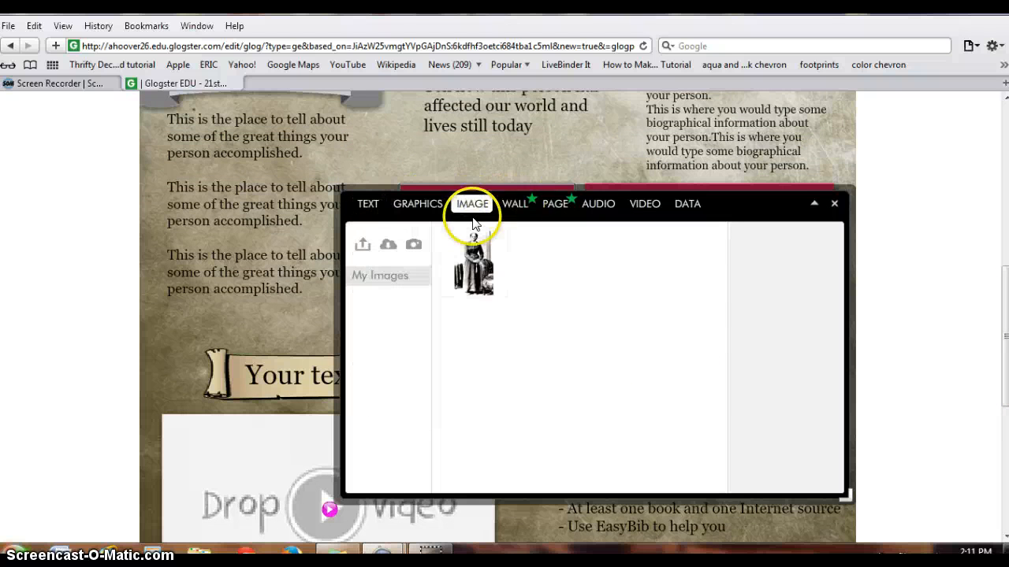
click(598, 203)
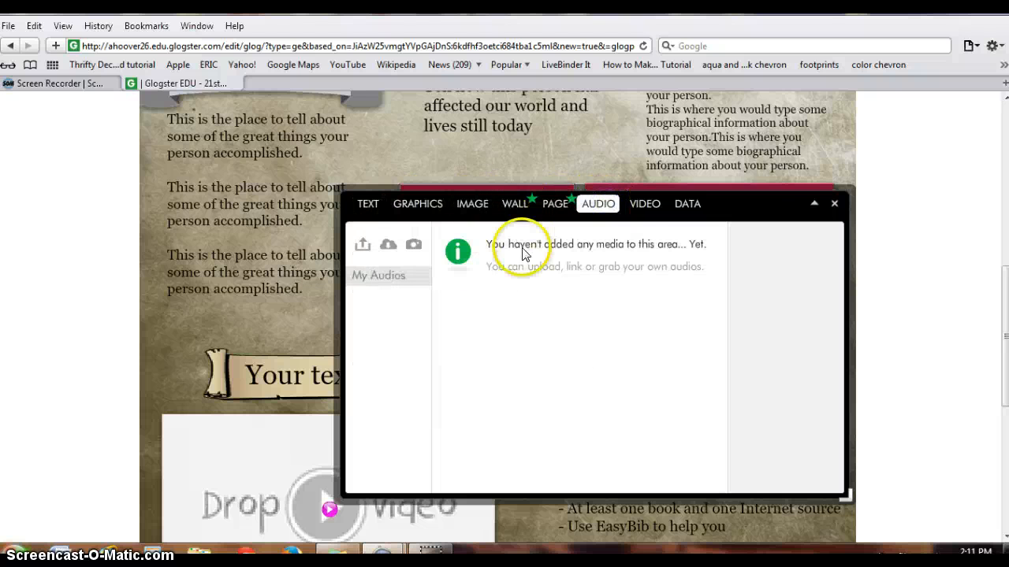
click(645, 204)
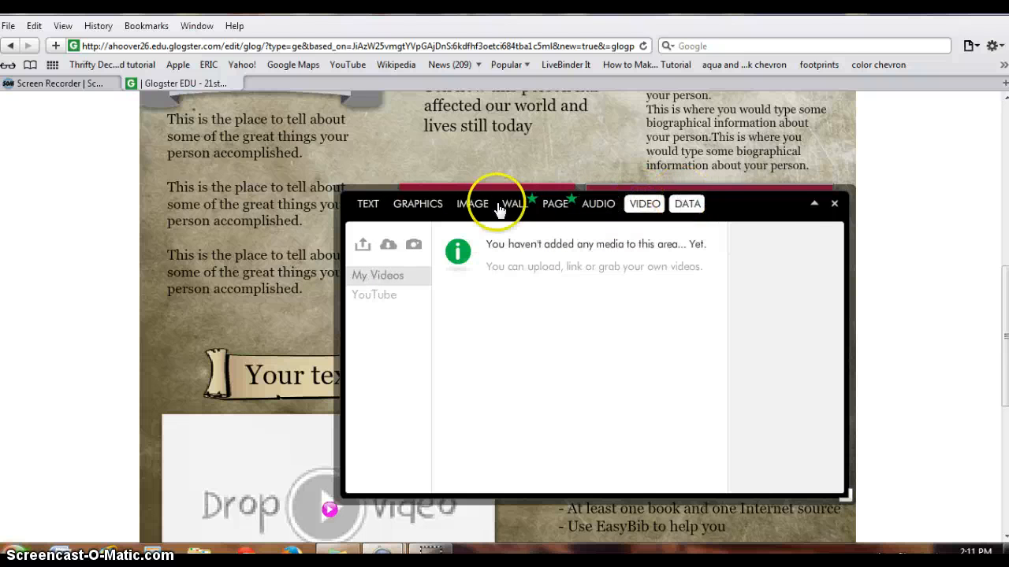
click(834, 203)
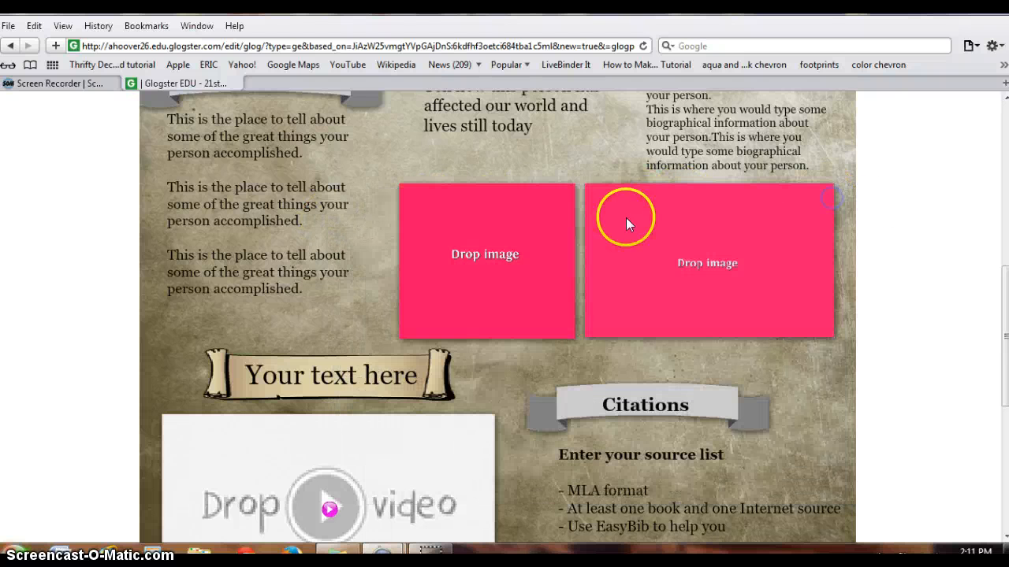
Open the media tool for the video placeholder and search YouTube for "harriet tubman"
drag(1006, 339, 1000, 392)
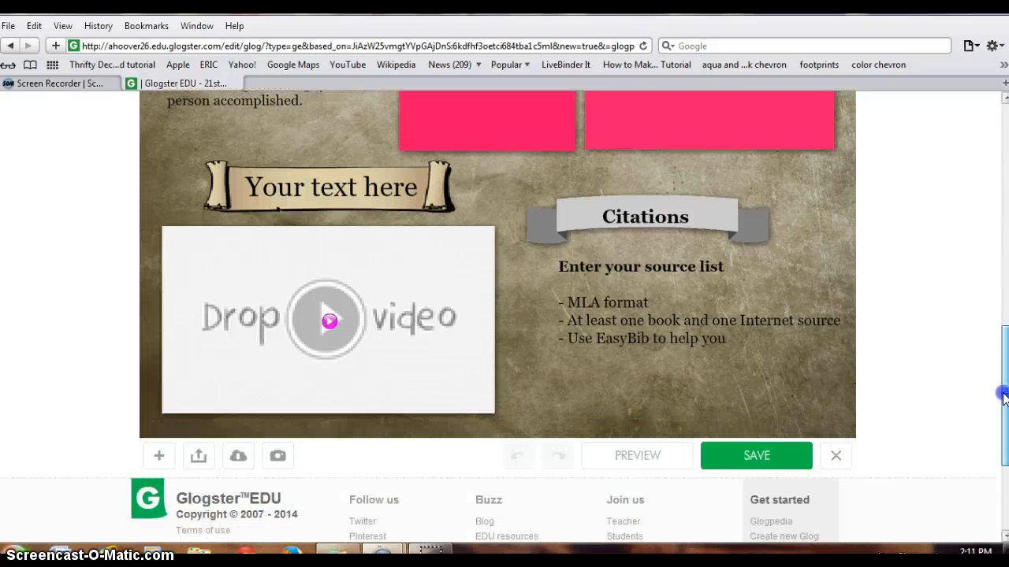
click(292, 278)
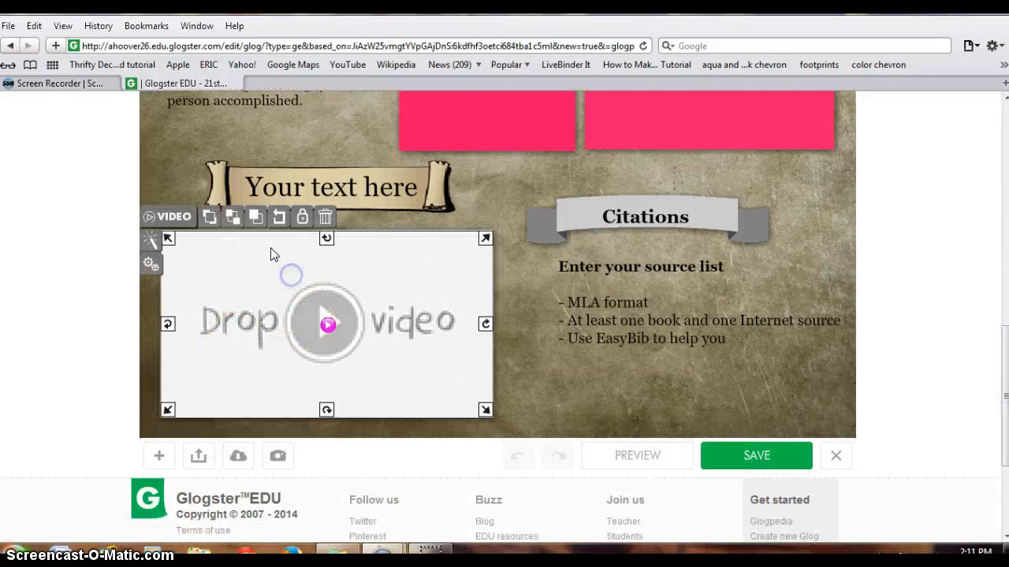
click(163, 217)
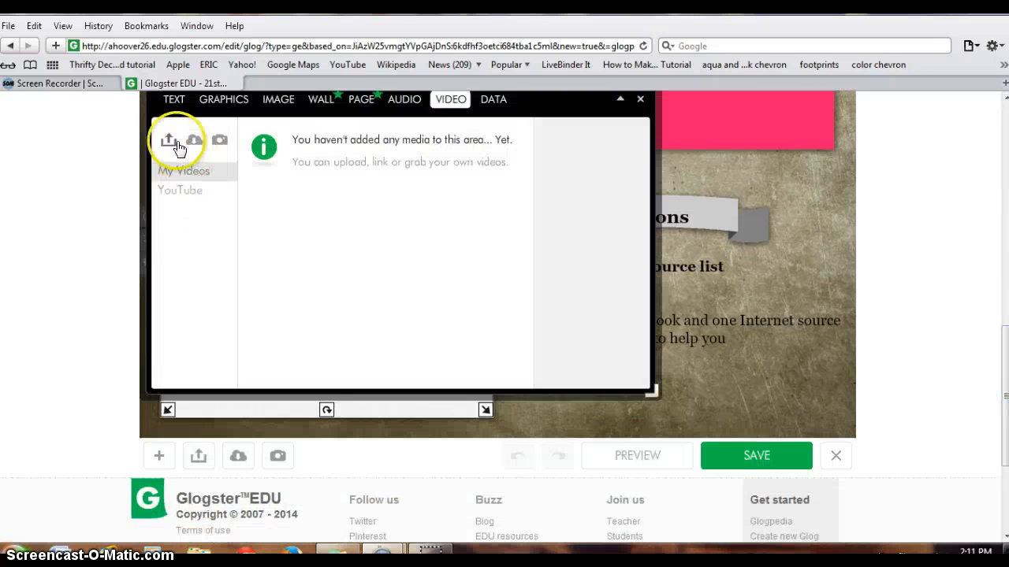
scroll(1005, 338, up, 2)
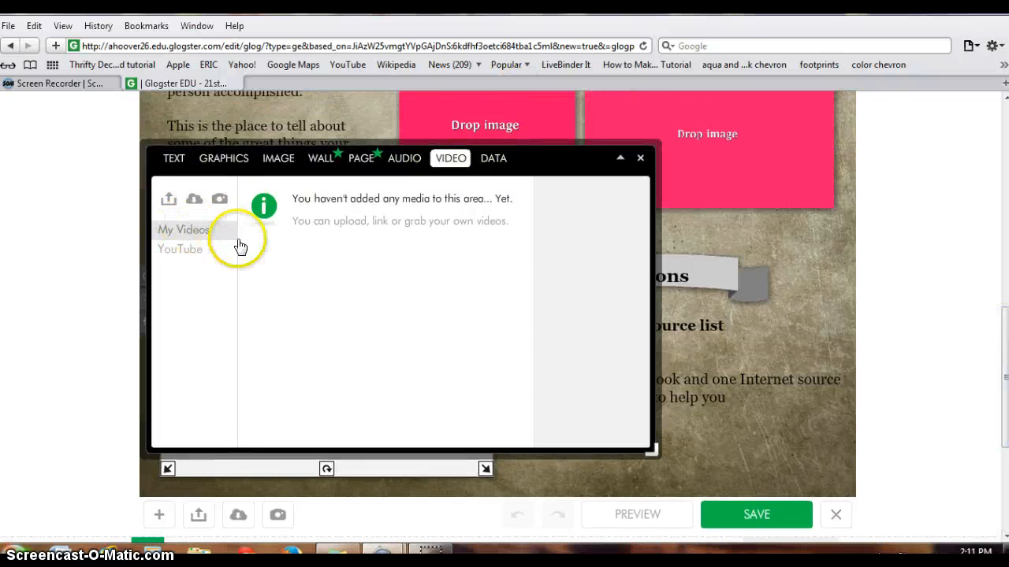
click(178, 251)
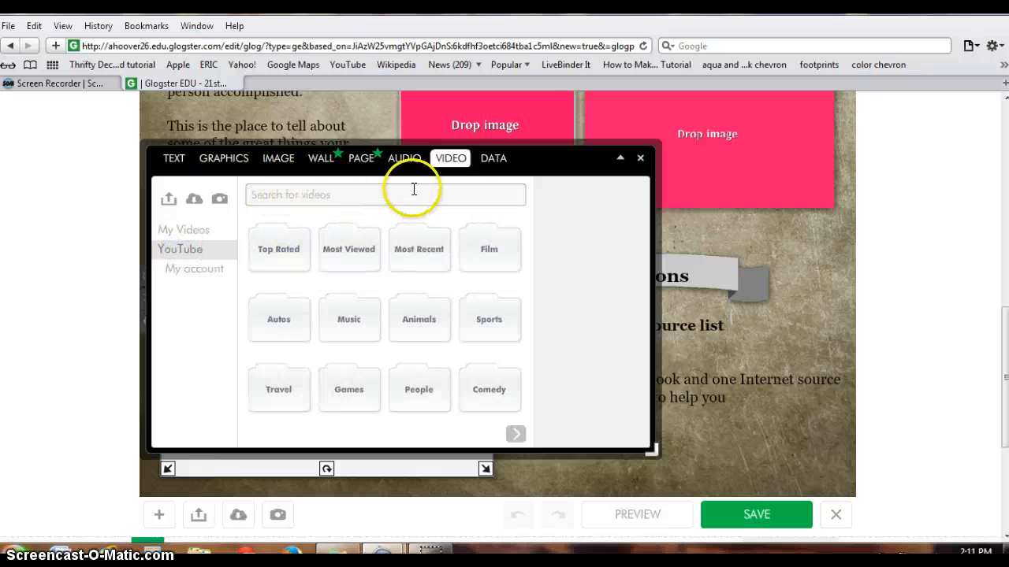
click(327, 190)
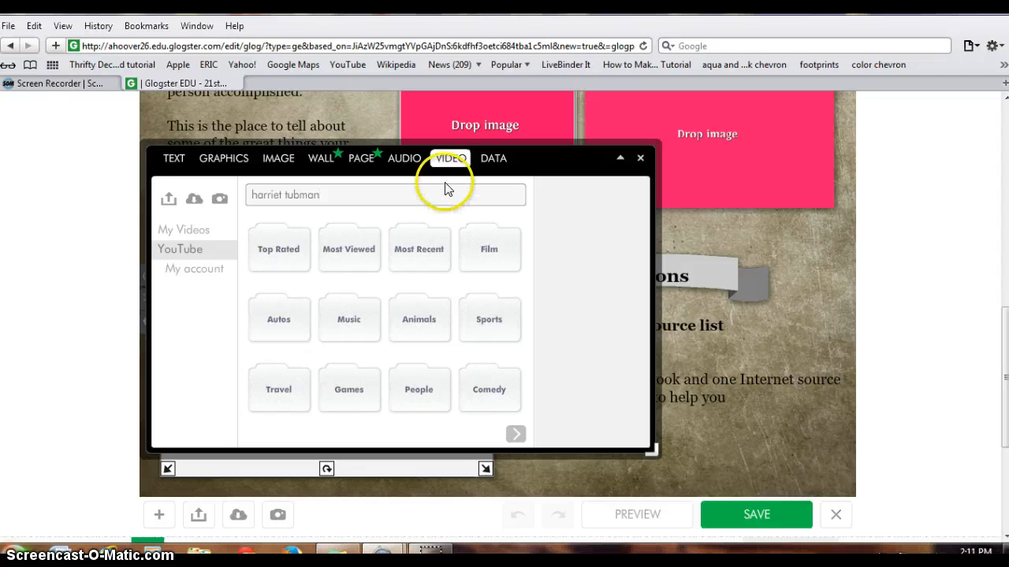
key(Return)
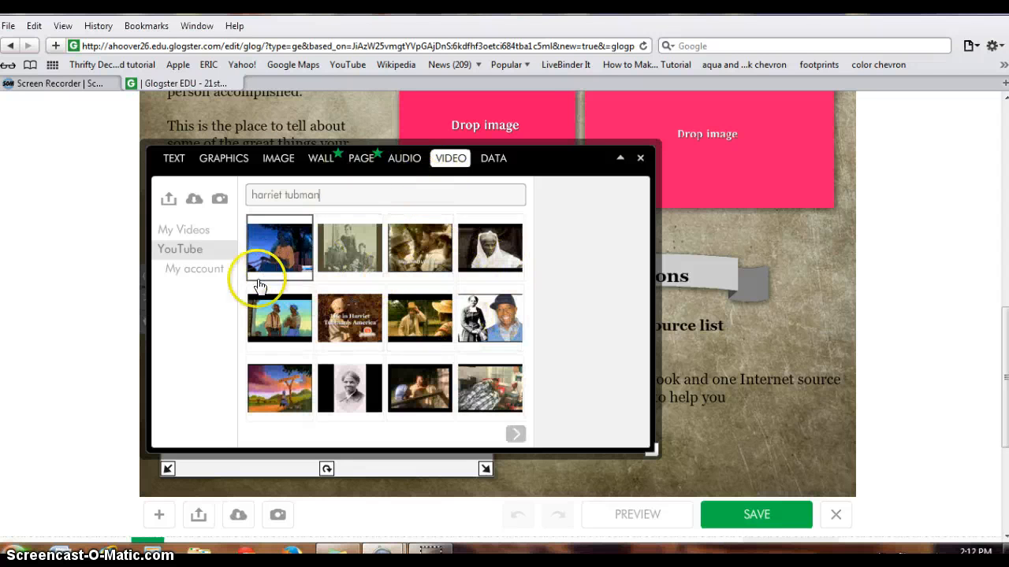
Add the first YouTube search result, the cartoon Harriet Tubman video, to the glog without a frame and close the media tool
scroll(511, 402, down, 5)
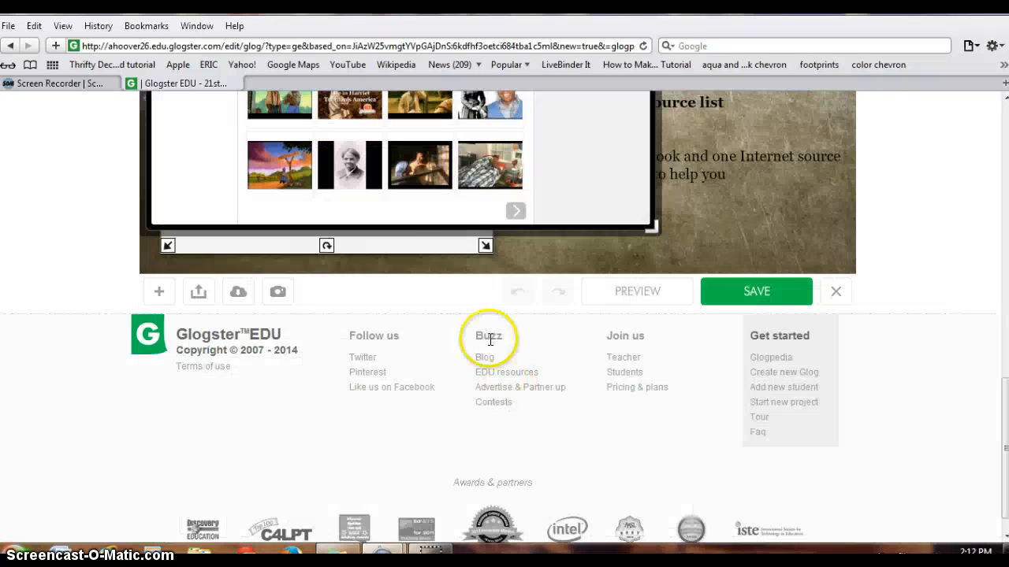
scroll(489, 338, up, 10)
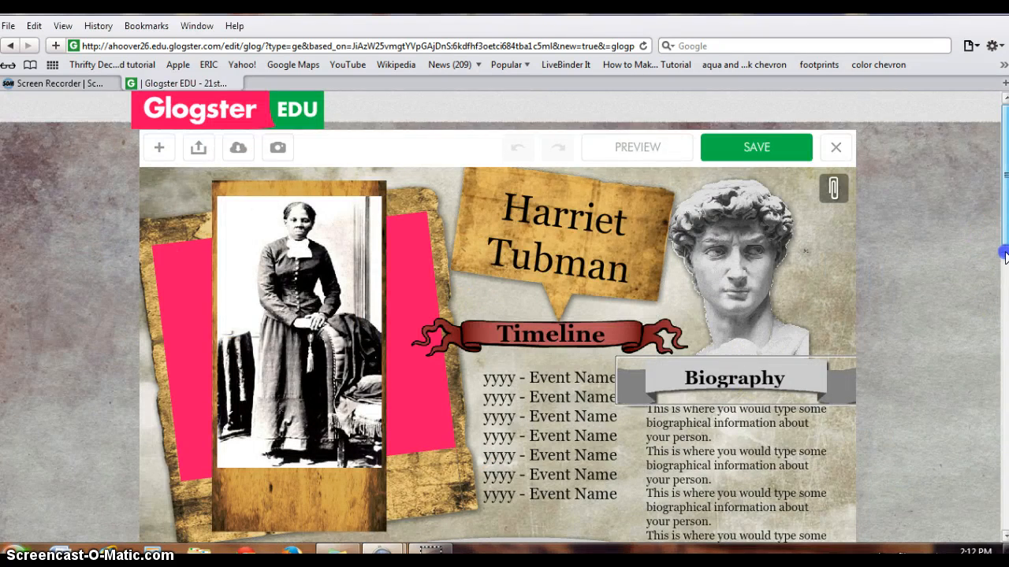
scroll(1005, 256, down, 8)
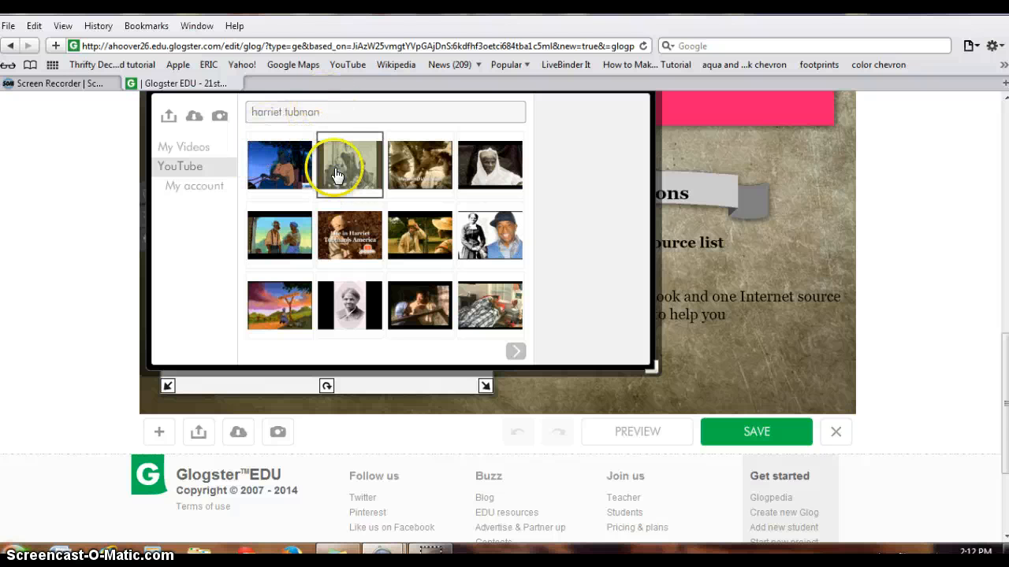
click(280, 168)
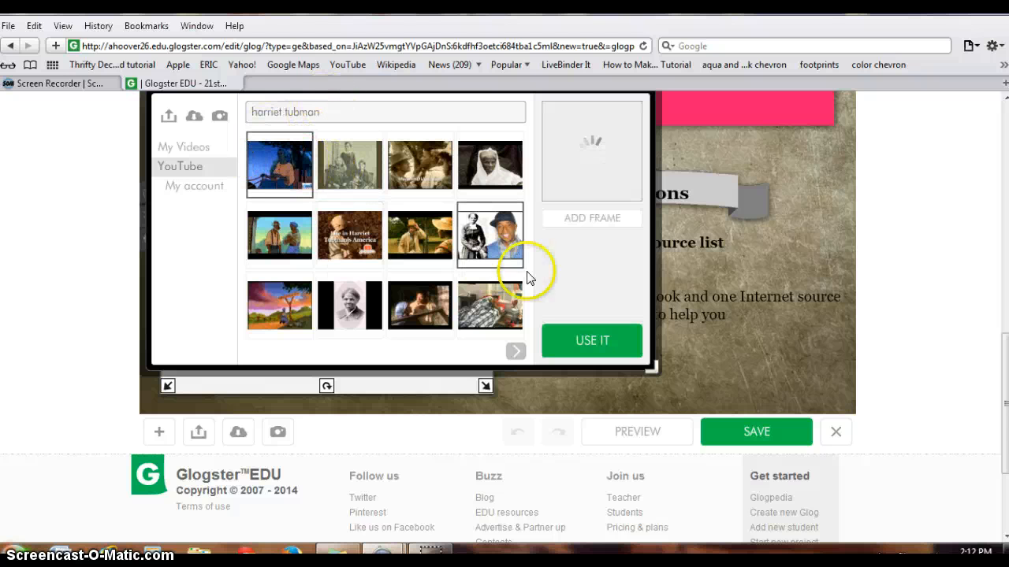
click(597, 344)
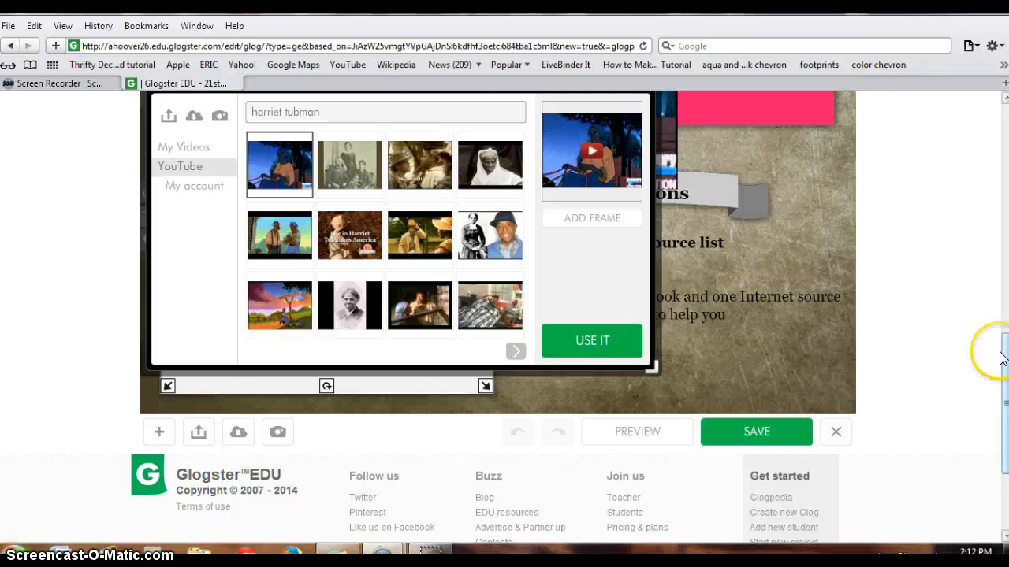
drag(1003, 377, 1005, 331)
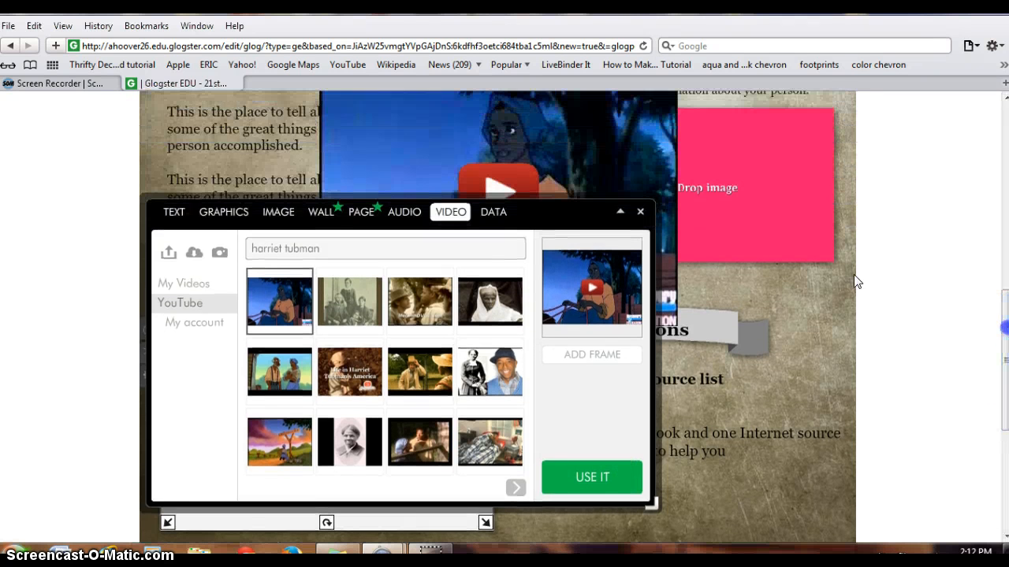
click(641, 215)
Move the YouTube video over the video placeholder below the scroll banner and shrink it to fit there
drag(416, 162, 278, 421)
drag(172, 349, 245, 403)
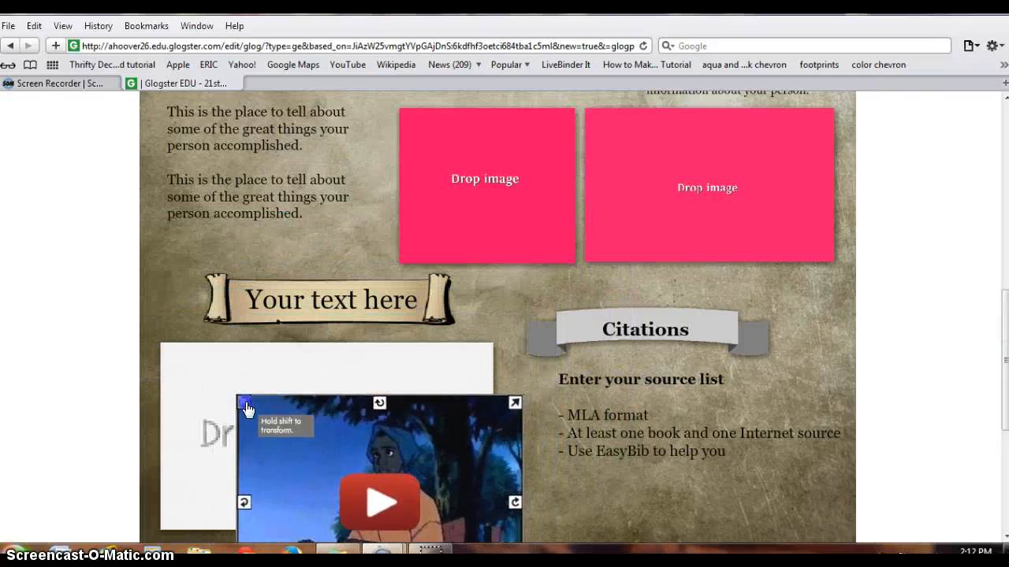
drag(298, 478, 229, 412)
click(493, 451)
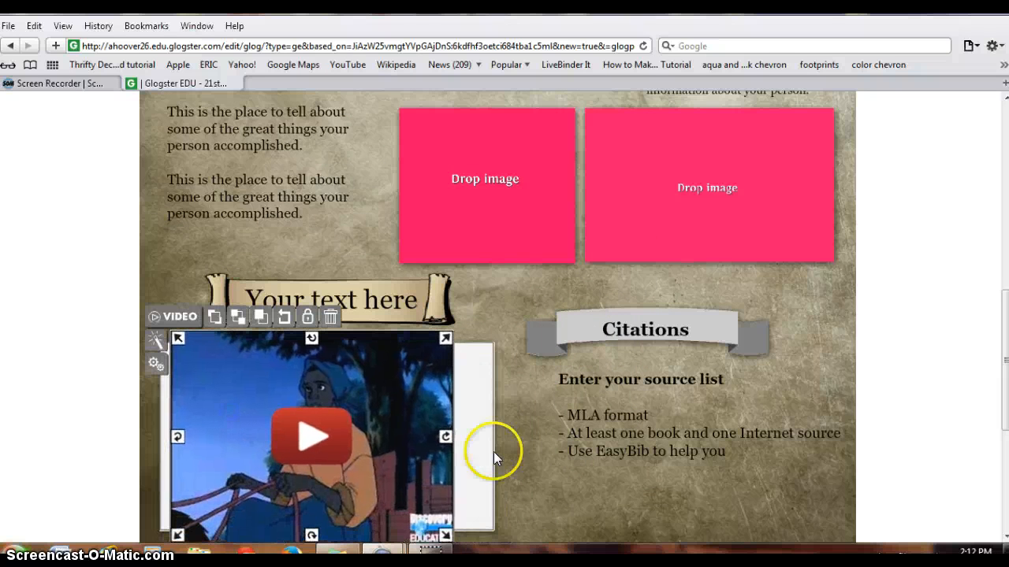
mouse_move(444, 532)
mouse_down()
mouse_move(437, 510)
mouse_move(427, 521)
mouse_up()
click(336, 435)
drag(394, 400, 420, 403)
Delete the empty "Drop video" placeholder behind the YouTube video
click(479, 376)
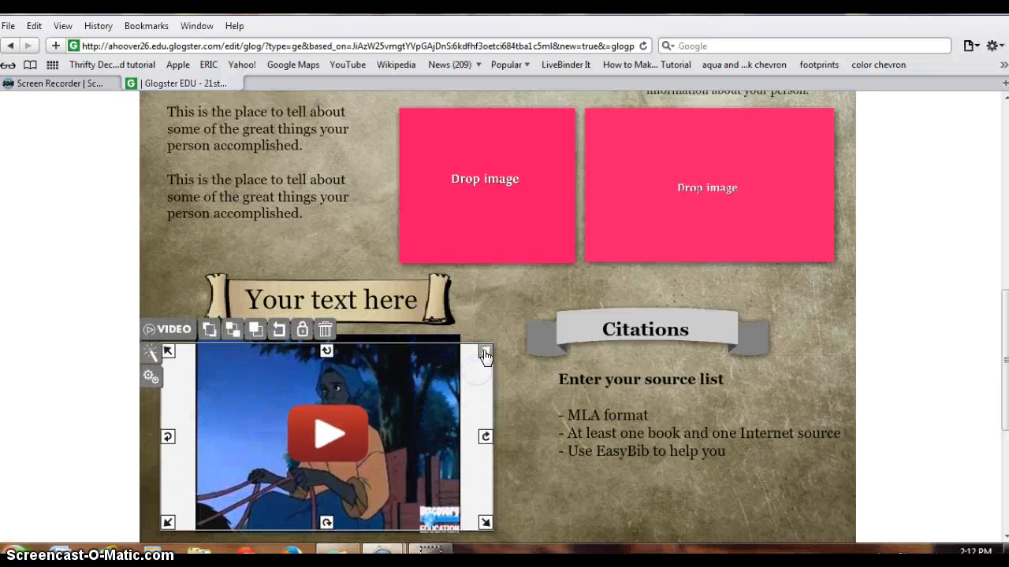
click(507, 401)
click(474, 396)
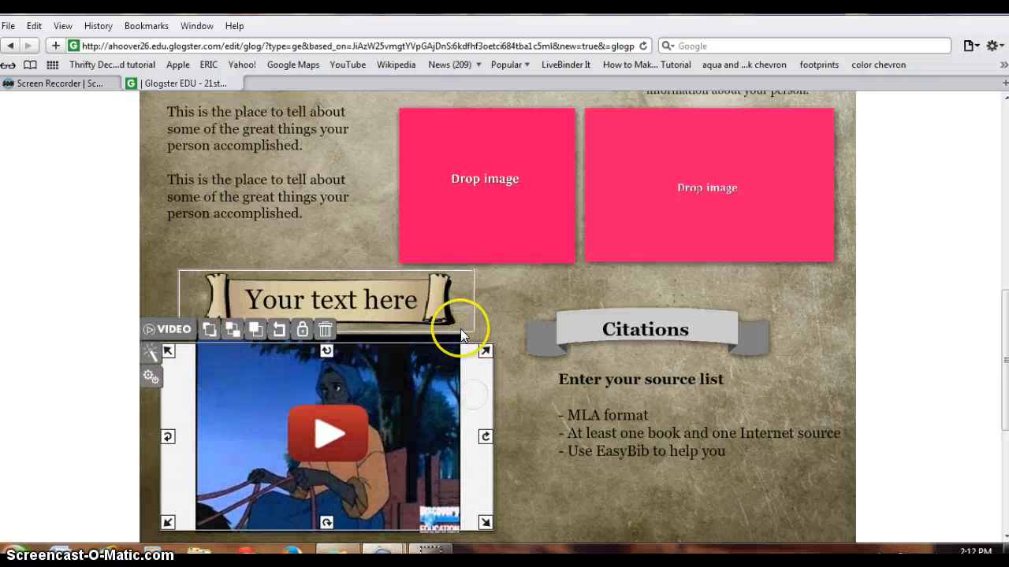
click(324, 332)
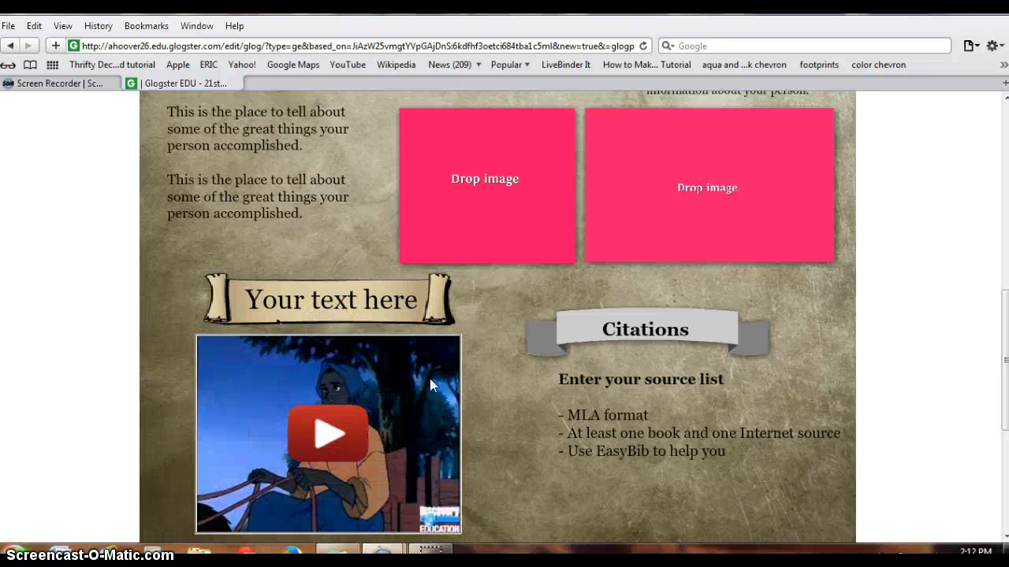
click(535, 418)
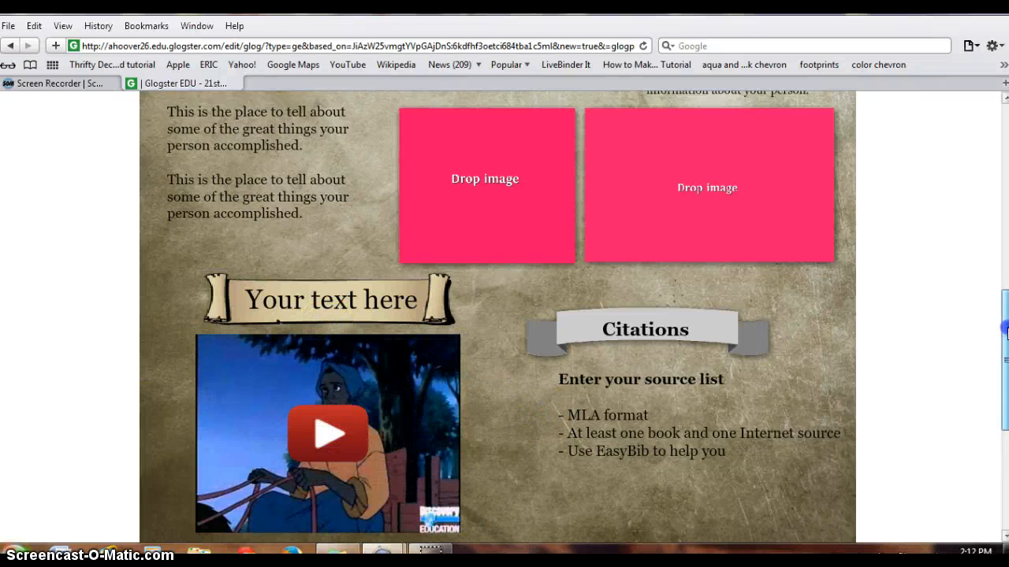
Delete the pink image placeholder behind the framed portrait and shift the portrait slightly to the right
drag(1006, 329, 994, 148)
click(395, 275)
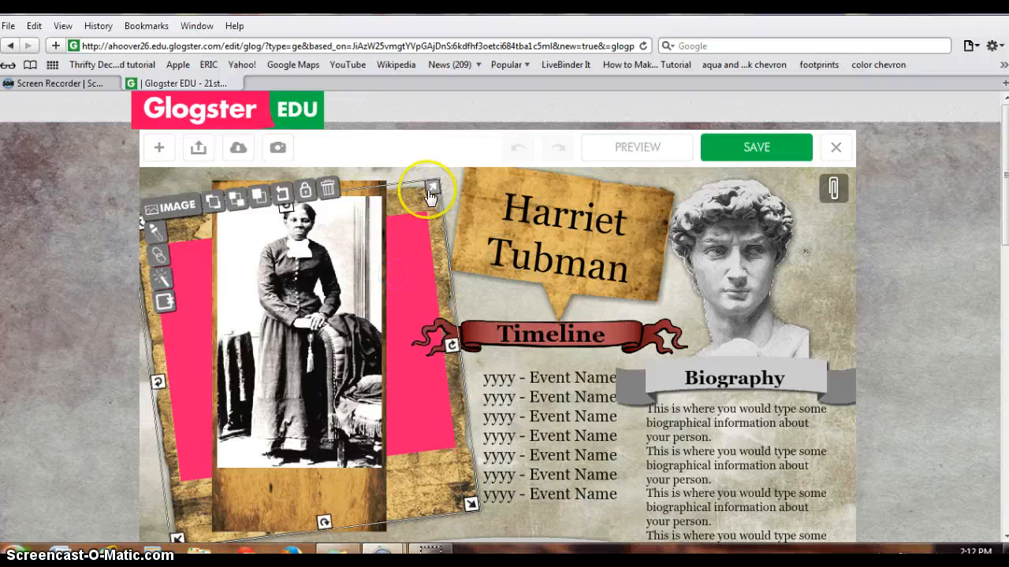
click(326, 189)
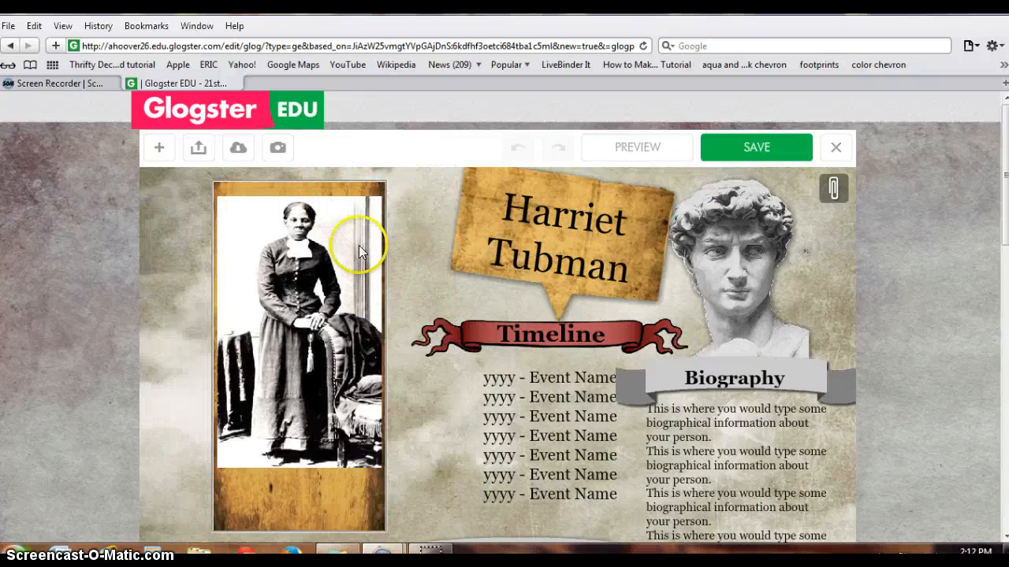
click(314, 190)
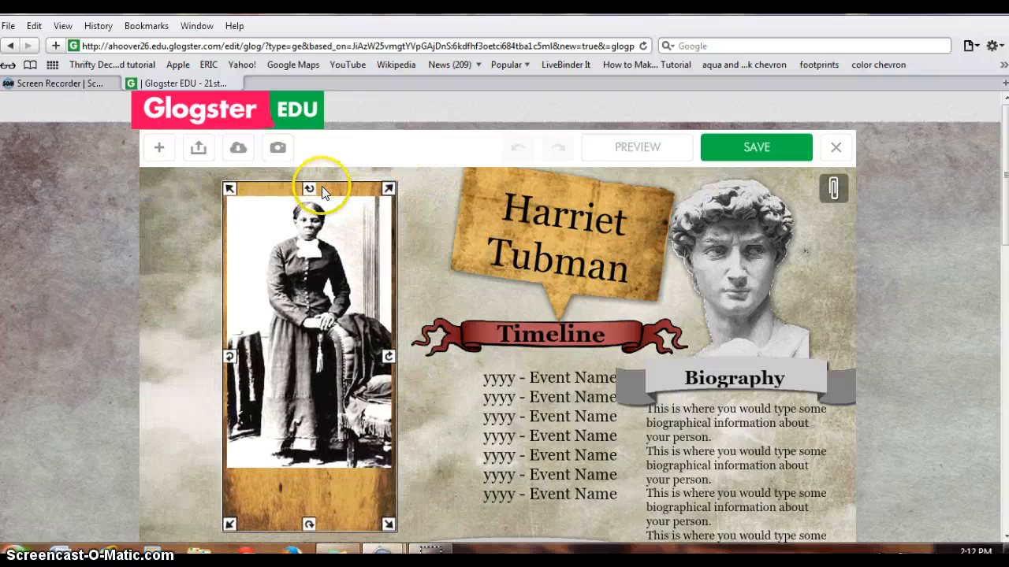
click(405, 215)
click(155, 149)
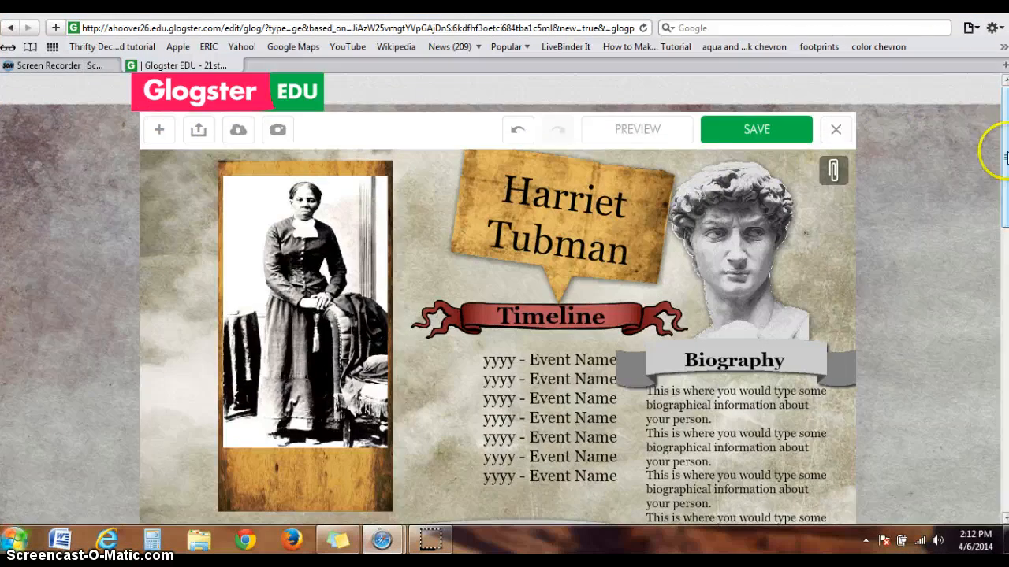
mouse_move(1005, 146)
mouse_down()
mouse_move(1004, 462)
mouse_move(1005, 146)
mouse_up()
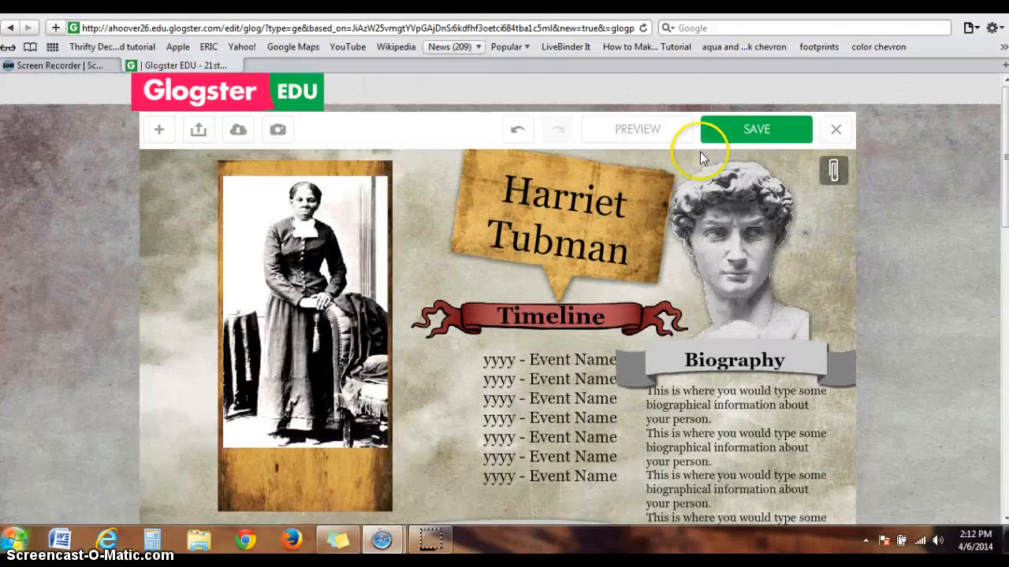
Open the save settings for the glog and name it "Harriet Tubman"
click(749, 131)
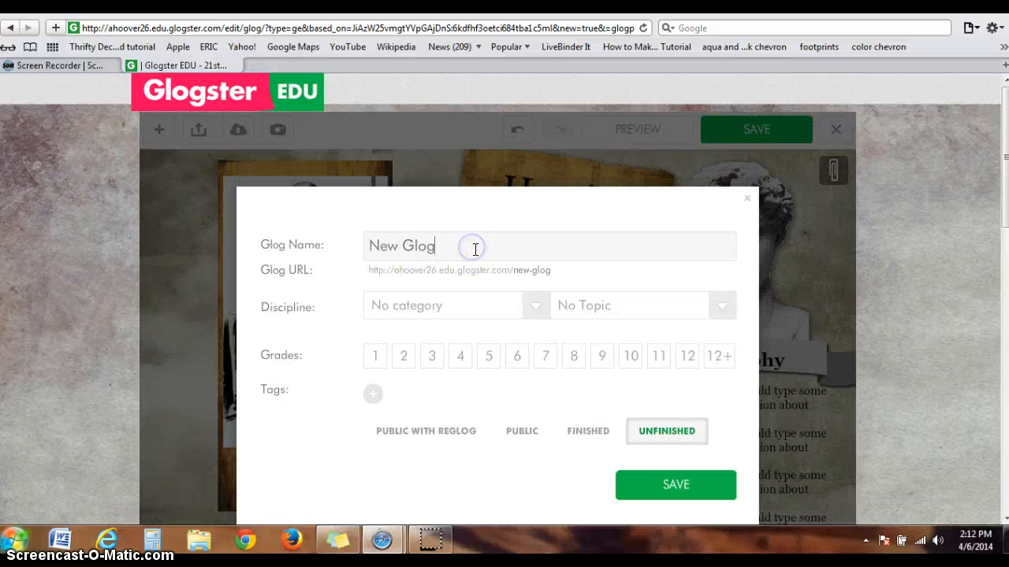
key(BackSpace)
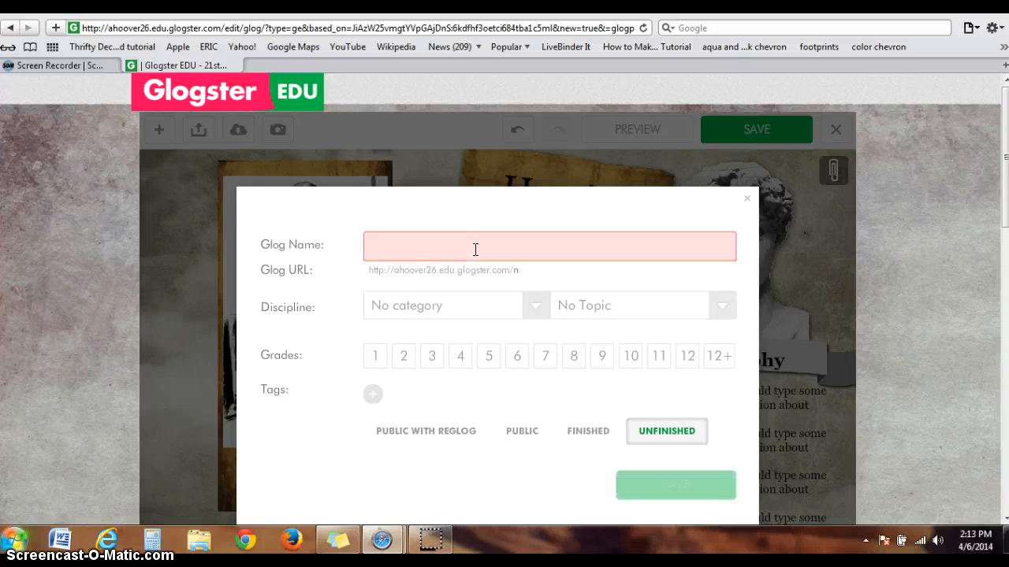
text(Harriet Tubman)
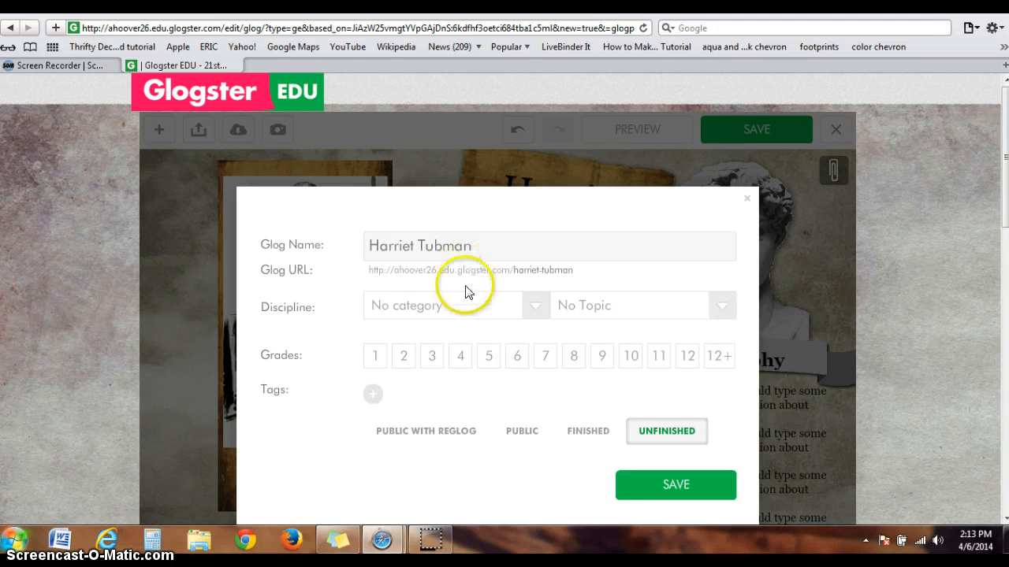
Set the glog's discipline to Social Studies with the topic Historical Biographies, and assign it to grade 3
click(471, 309)
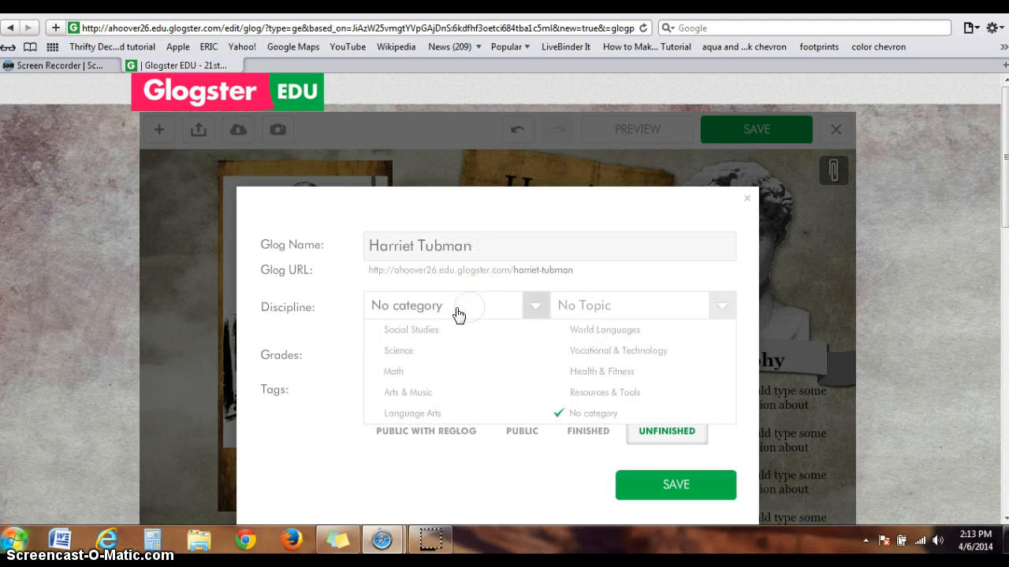
click(426, 330)
click(586, 302)
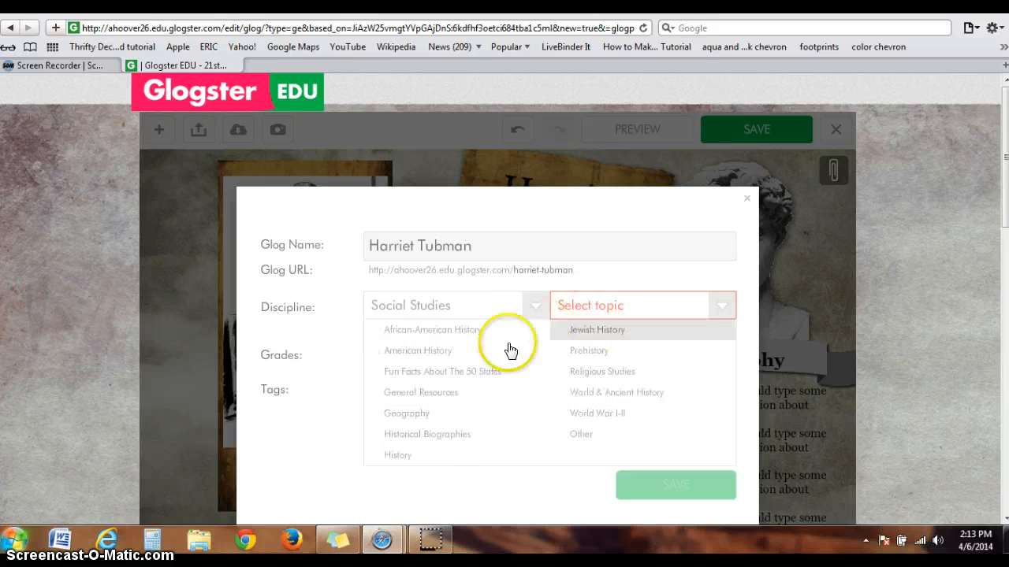
click(439, 436)
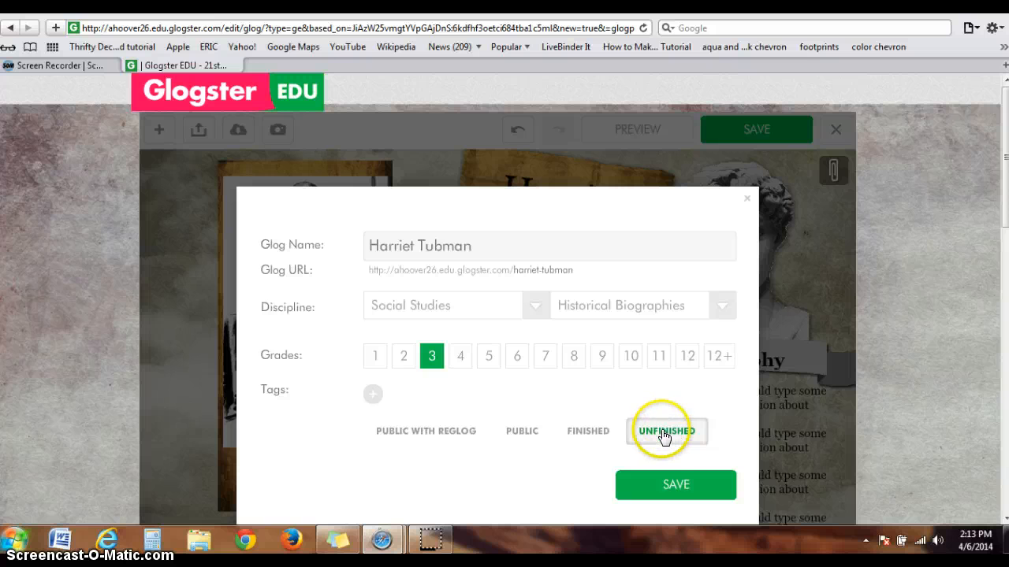
Save the glog with the unfinished status and preview the saved page
click(675, 481)
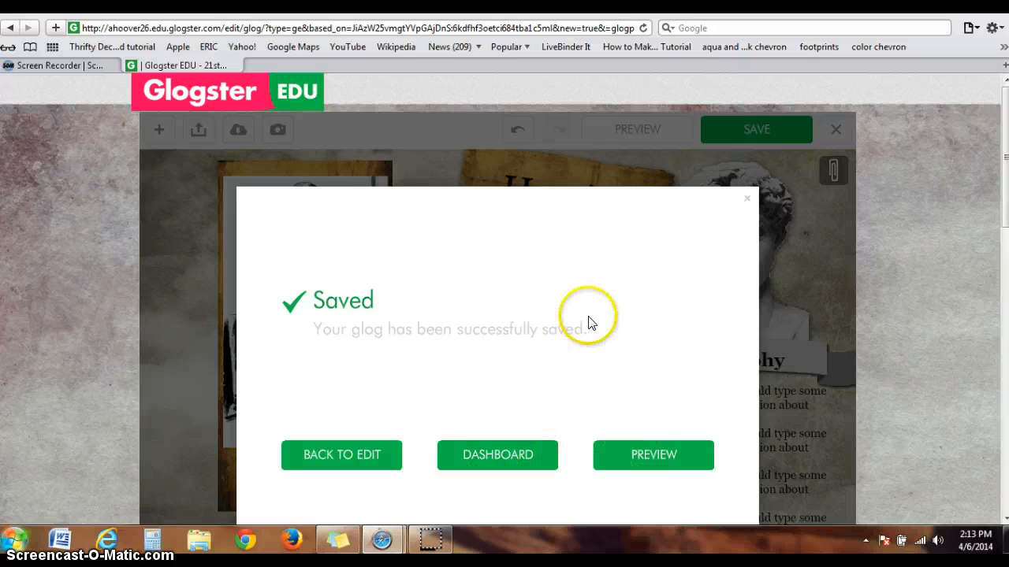
click(646, 459)
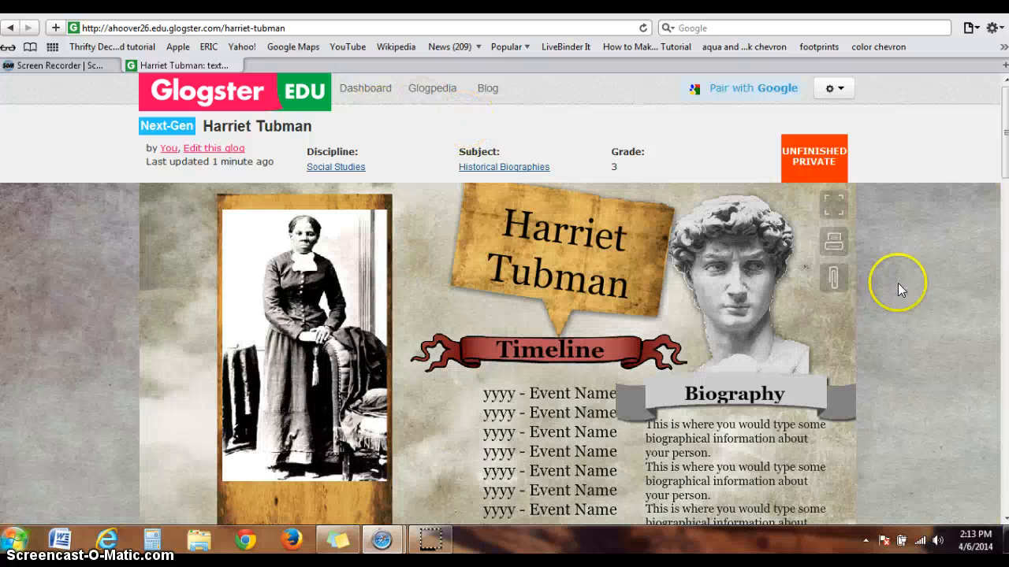
mouse_move(1005, 112)
mouse_down()
mouse_move(1005, 333)
mouse_move(1005, 99)
mouse_up()
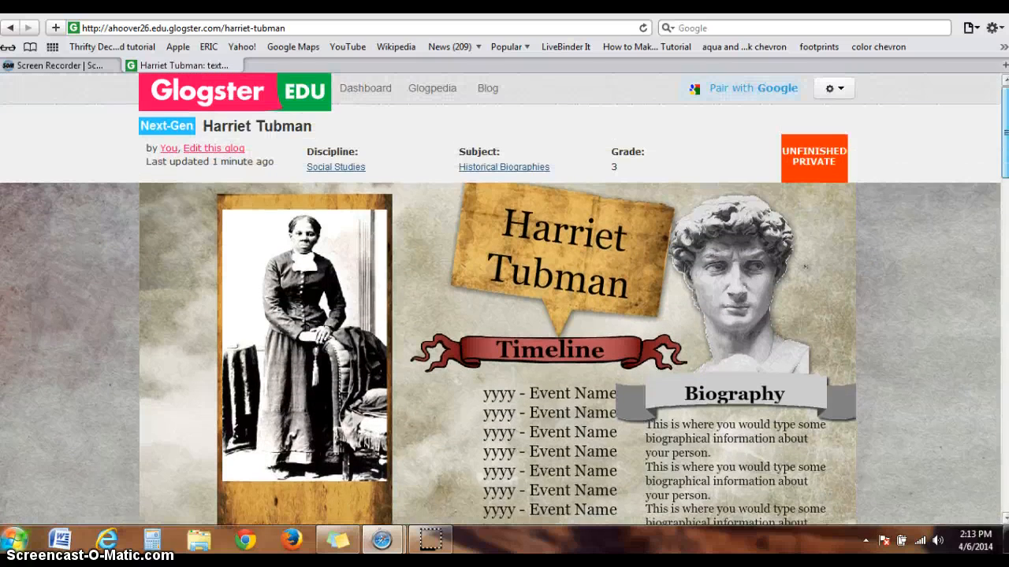